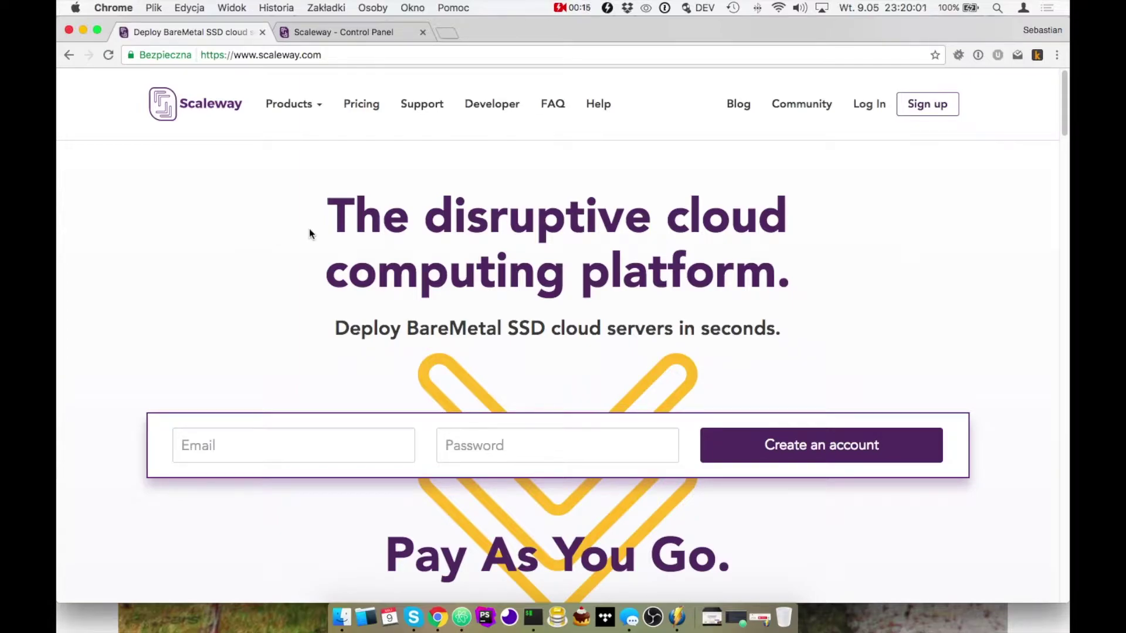
# Open the Scaleway pricing page and review the monthly prices and specifications of the C1, C2S, C2M and C2L servers.
pyautogui.click(363, 105)
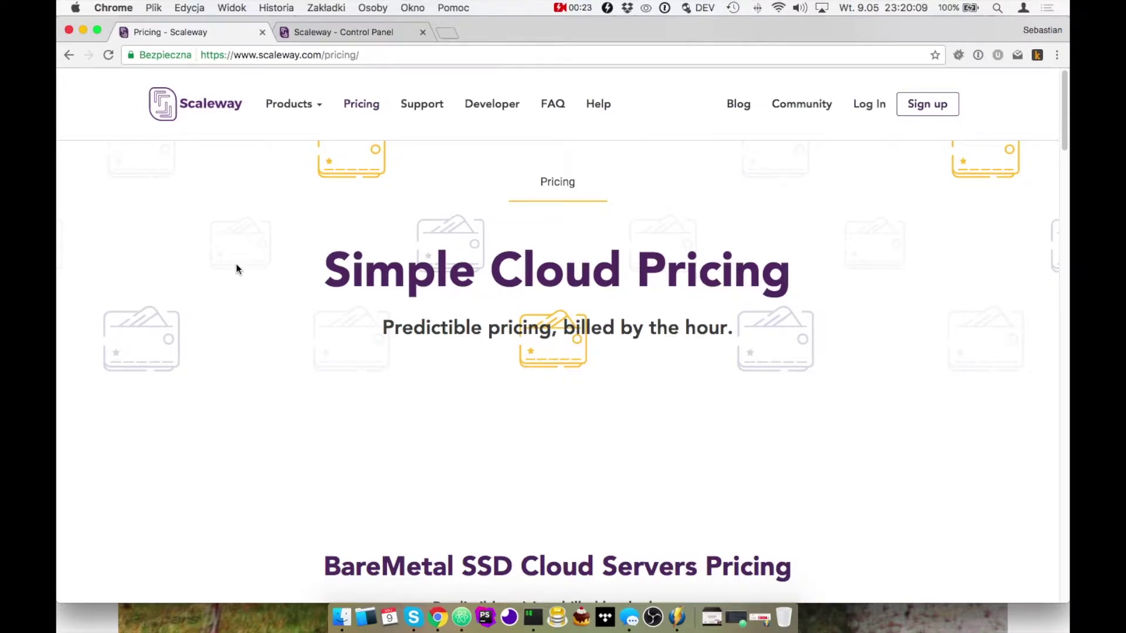
pyautogui.scroll(-5, 237, 268)
pyautogui.scroll(-5, 237, 267)
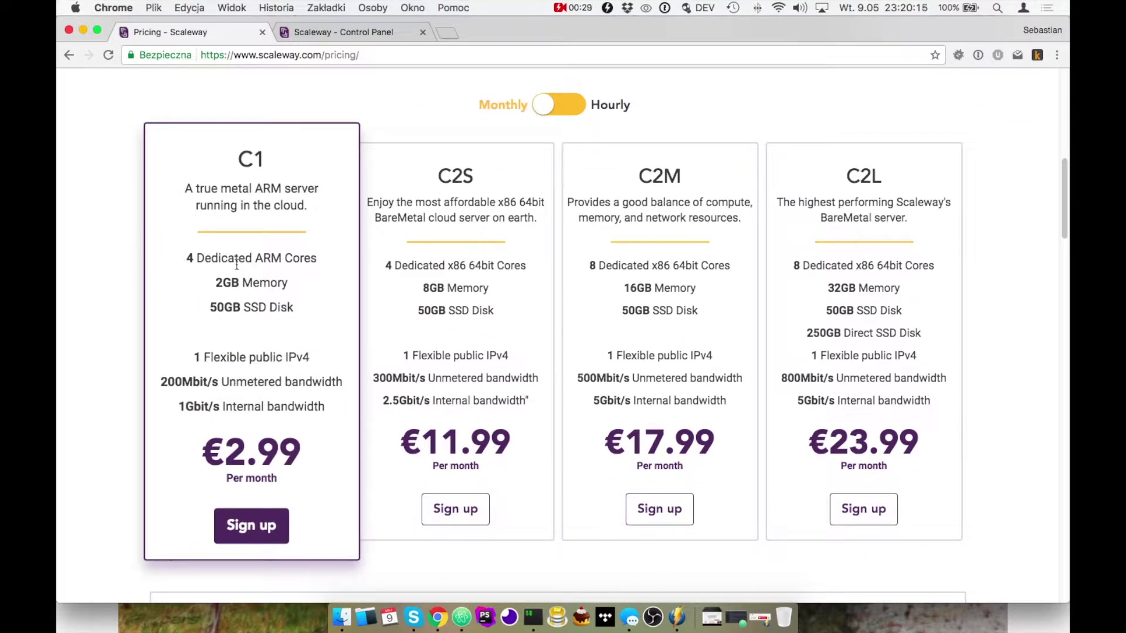
pyautogui.scroll(-3, 258, 251)
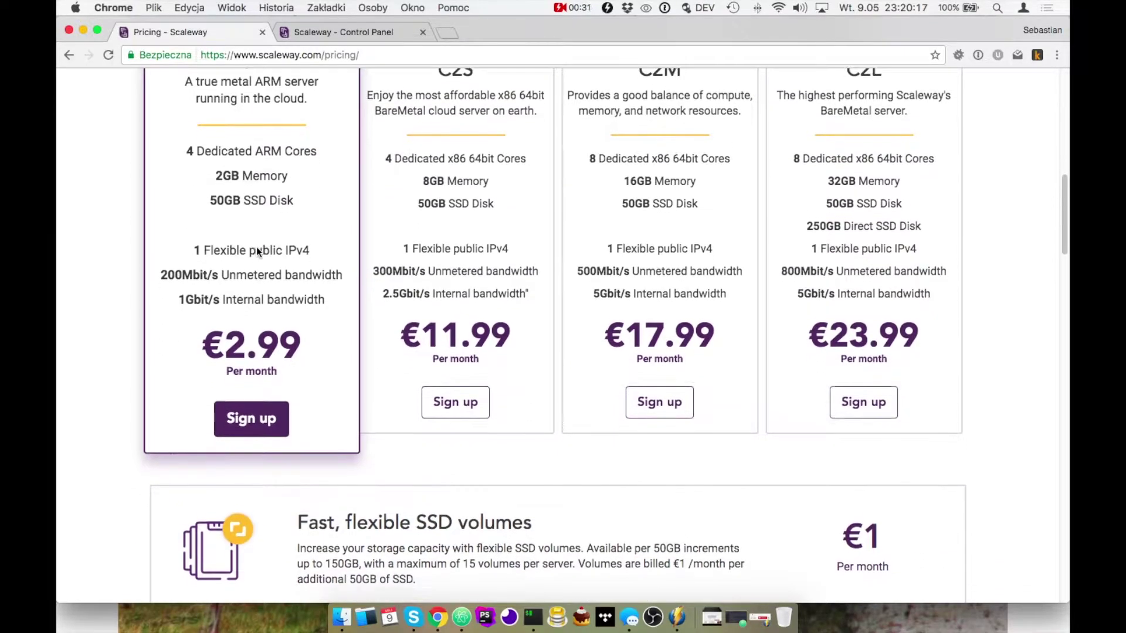
pyautogui.scroll(-8, 256, 251)
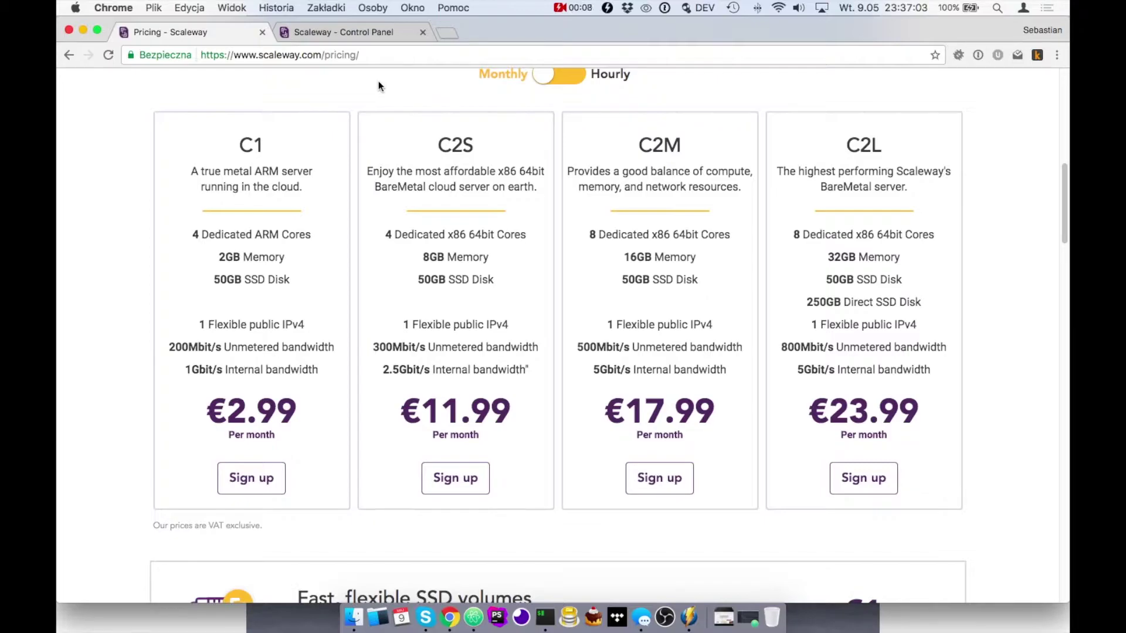
# Go to the Scaleway control panel and look through its Servers, Volumes, Snapshots, Images, Network and Security sections.
pyautogui.click(361, 36)
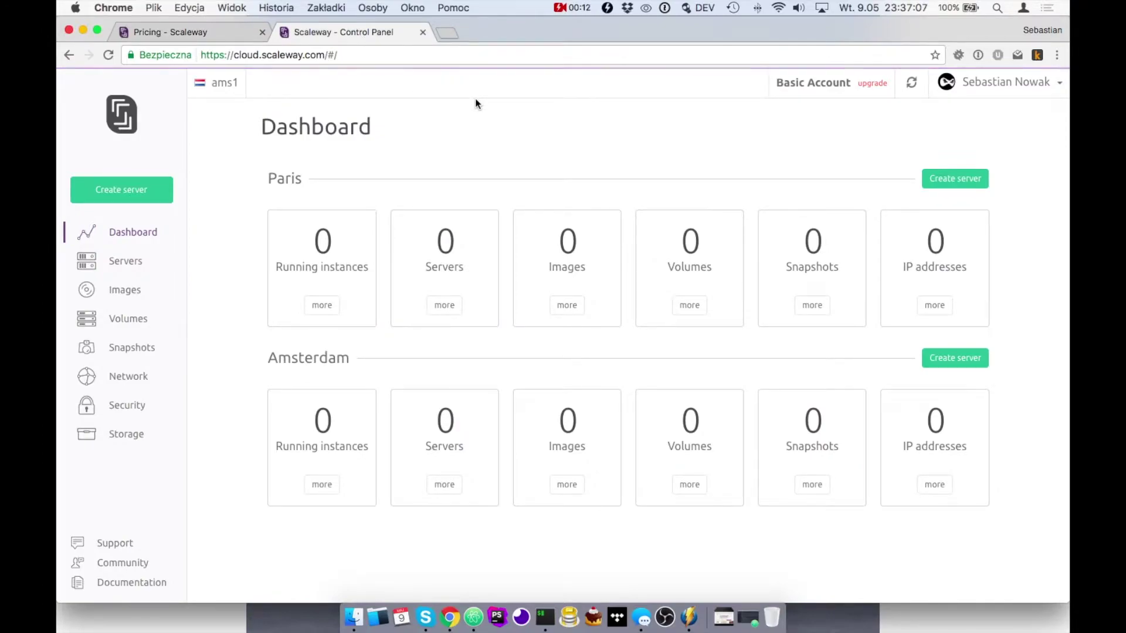
pyautogui.click(119, 261)
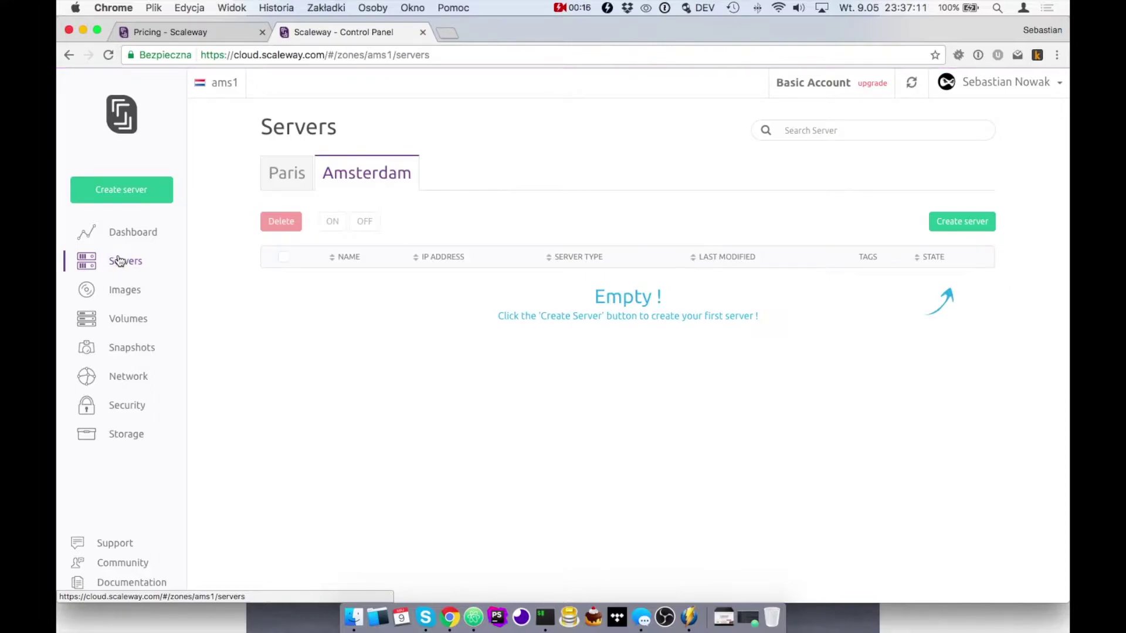
pyautogui.click(127, 324)
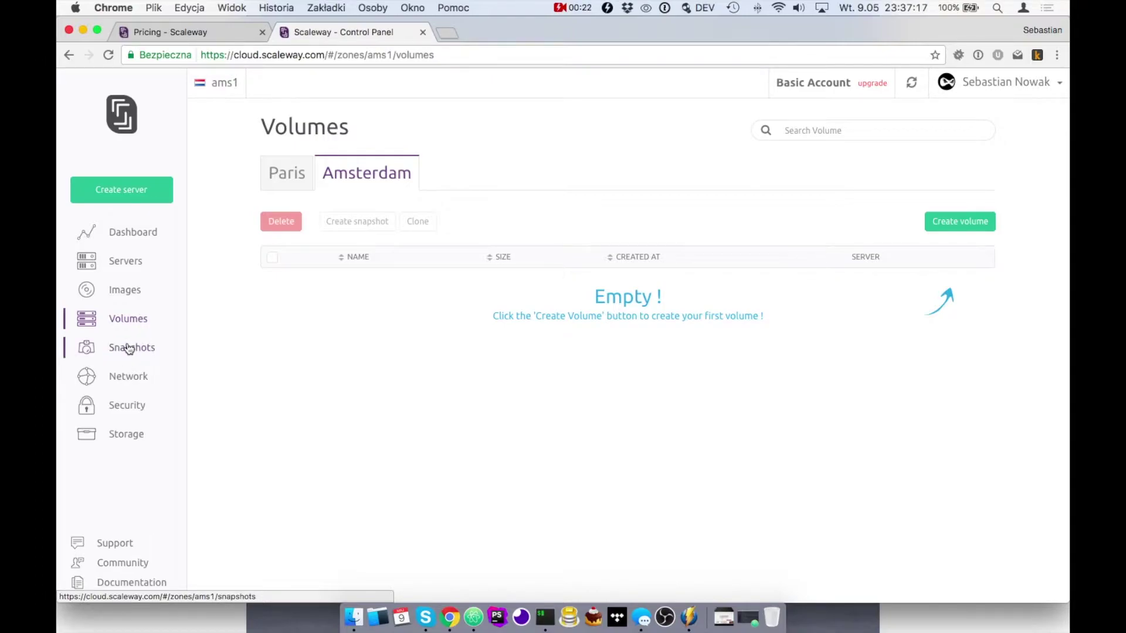
pyautogui.click(130, 349)
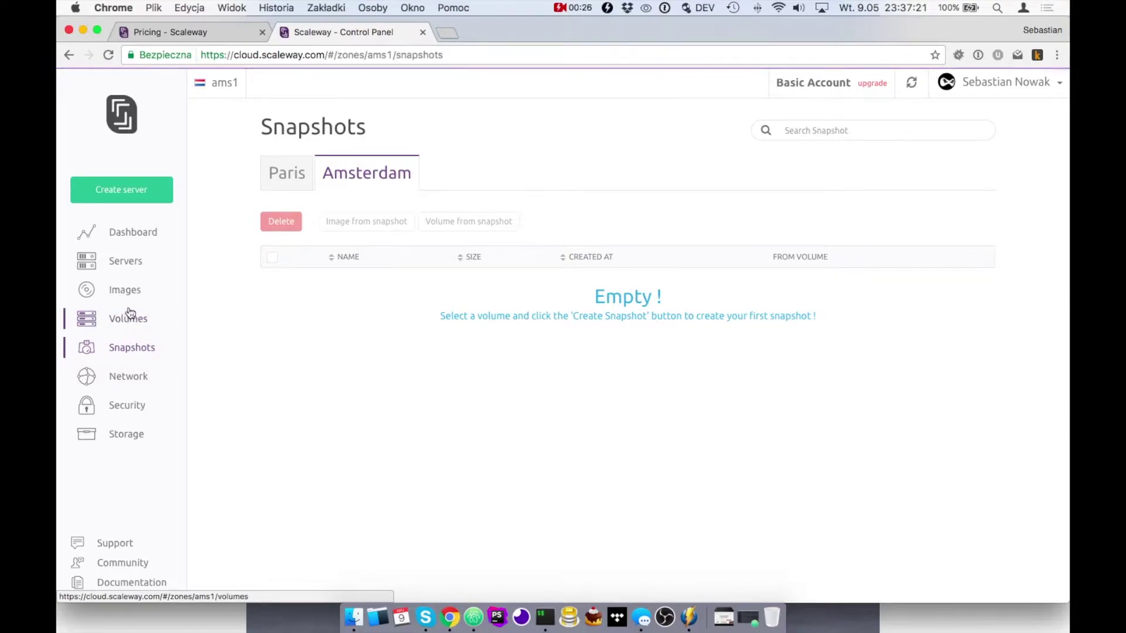
pyautogui.click(125, 290)
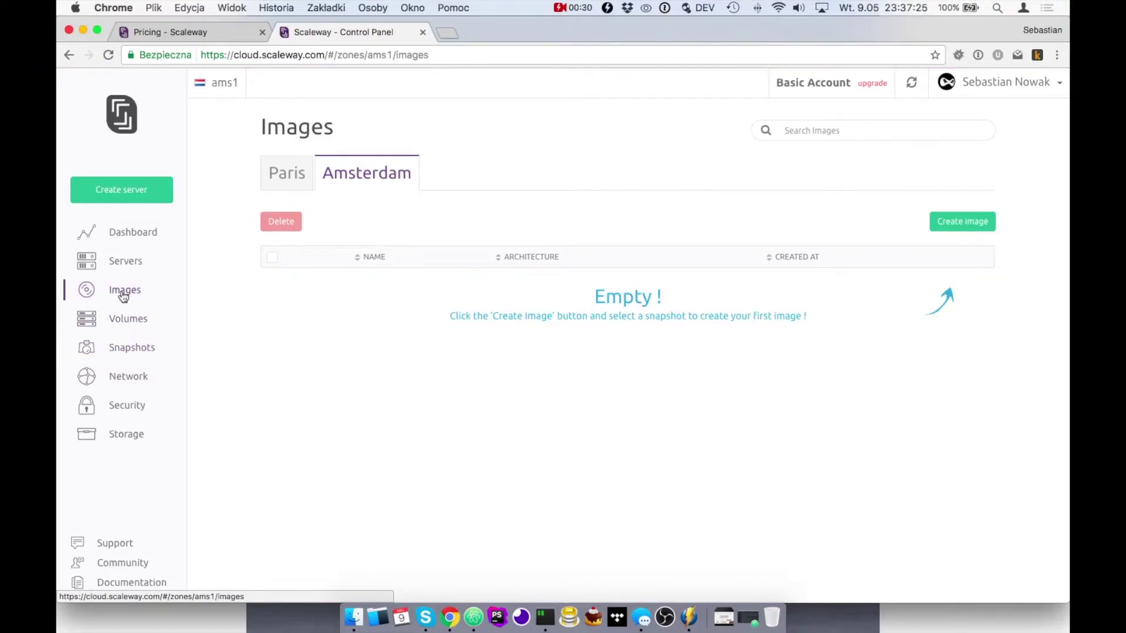
pyautogui.click(128, 378)
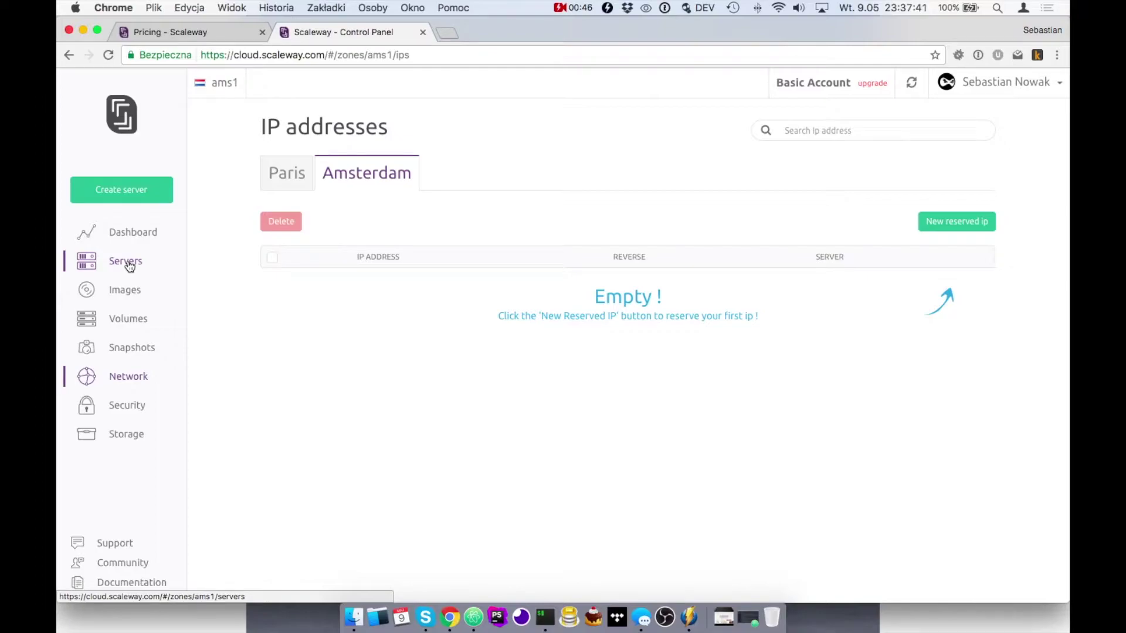
pyautogui.click(128, 411)
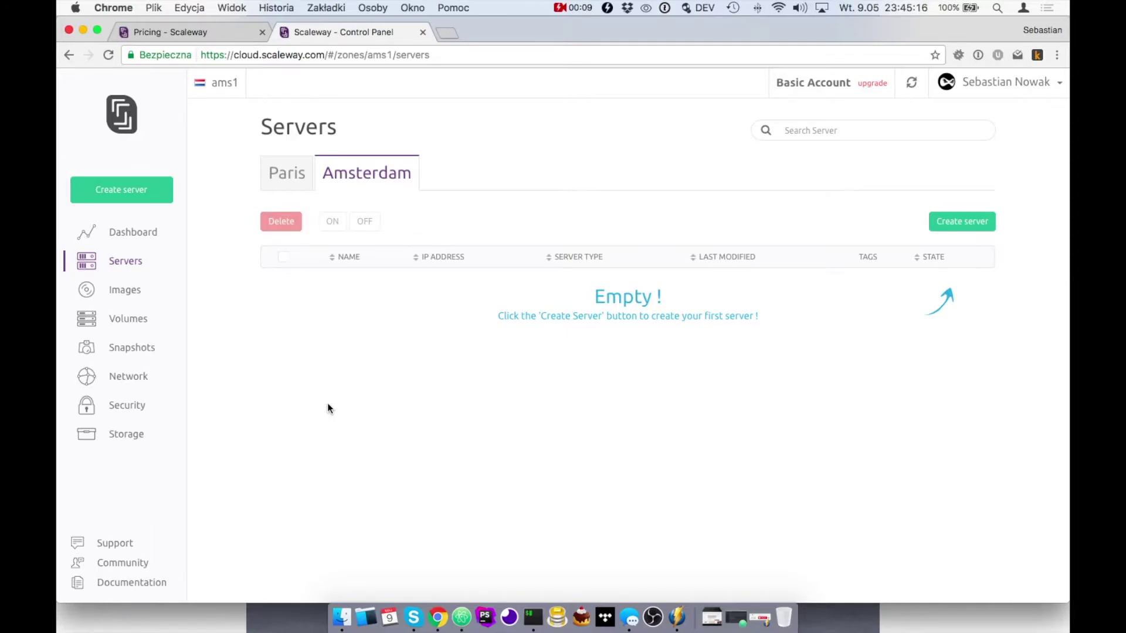
# Open the server creation form for the Amsterdam zone ams1 and examine its location and server range options.
pyautogui.click(218, 84)
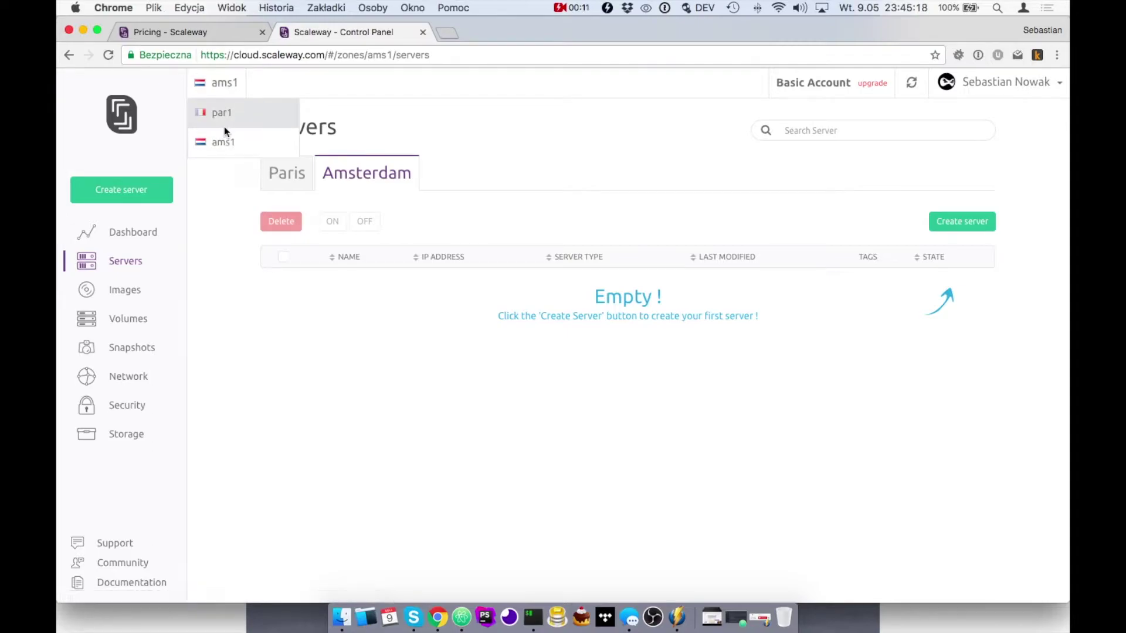
pyautogui.click(229, 153)
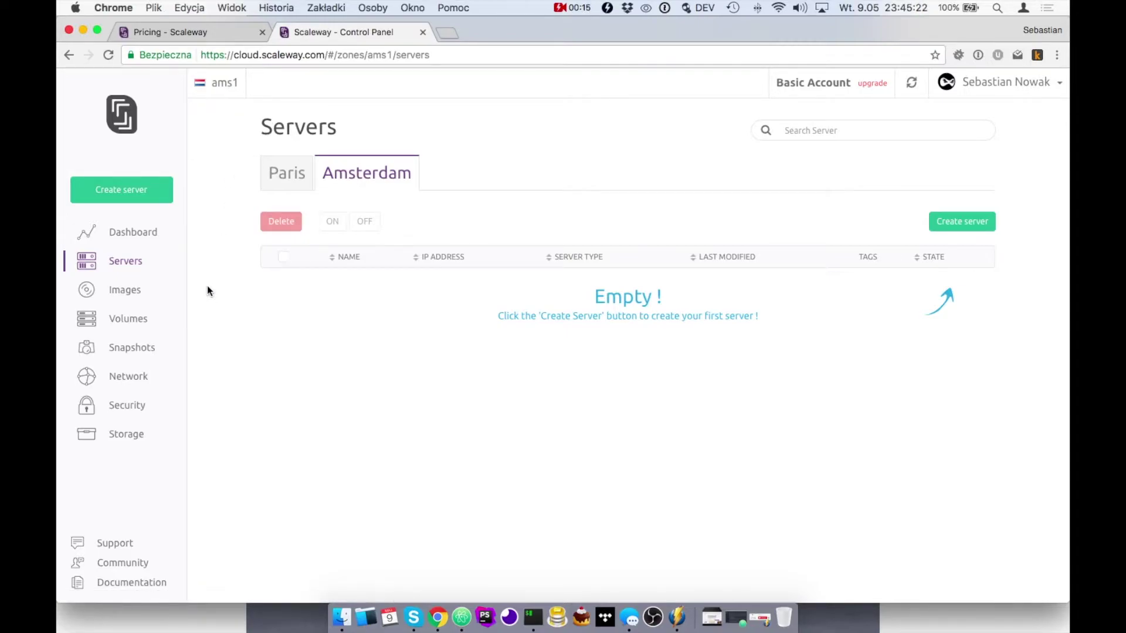
pyautogui.click(960, 221)
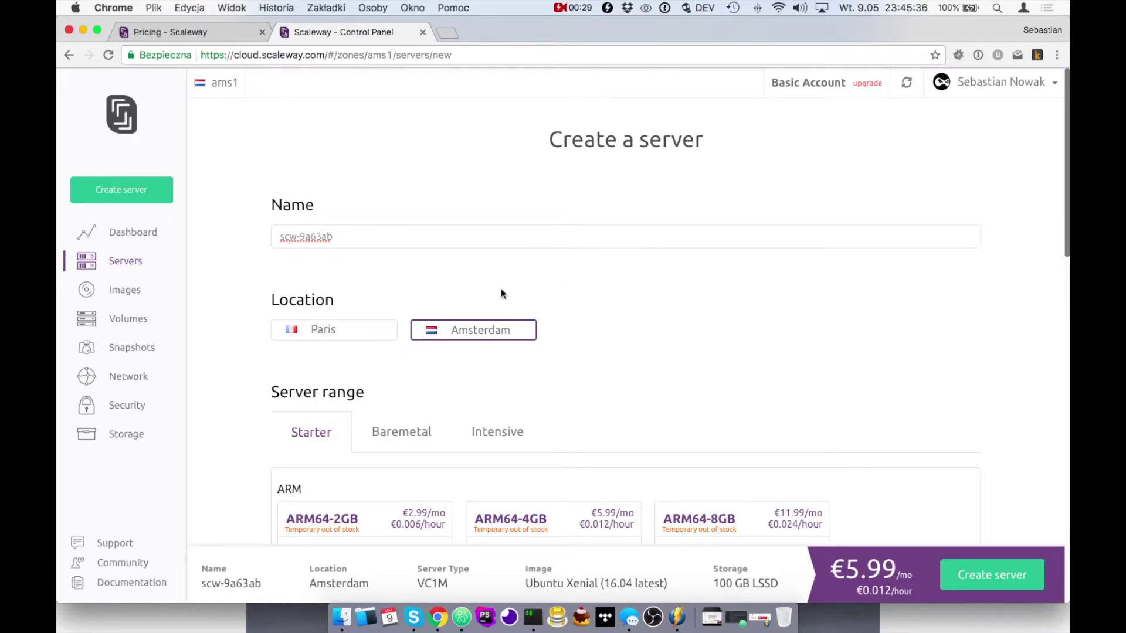
pyautogui.scroll(-2, 378, 297)
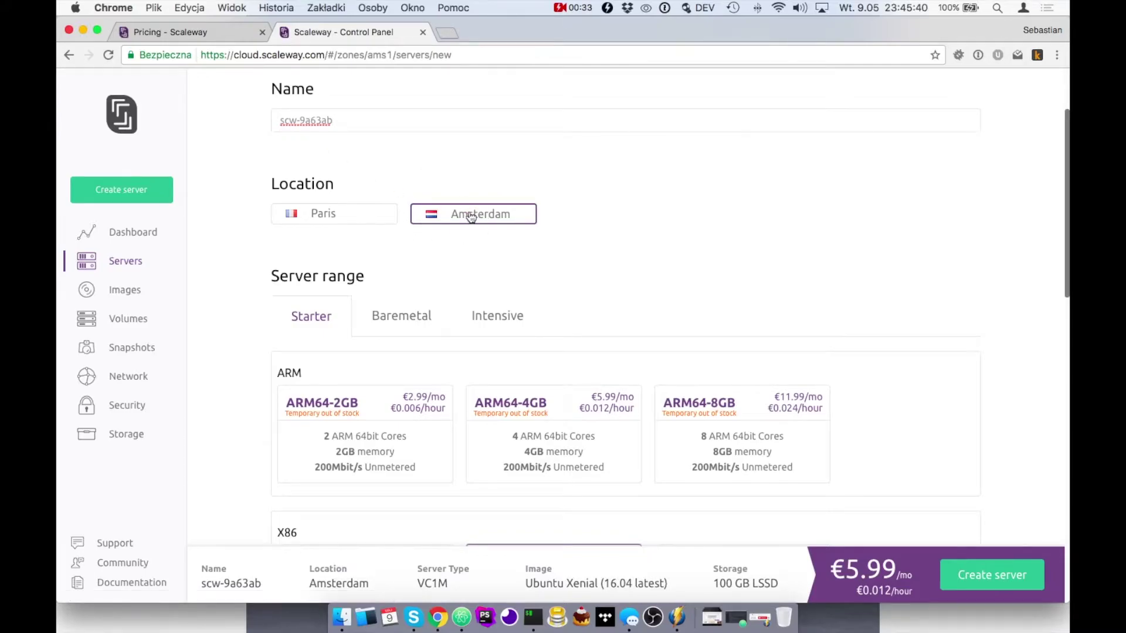
pyautogui.scroll(-2, 471, 217)
pyautogui.scroll(-1, 267, 287)
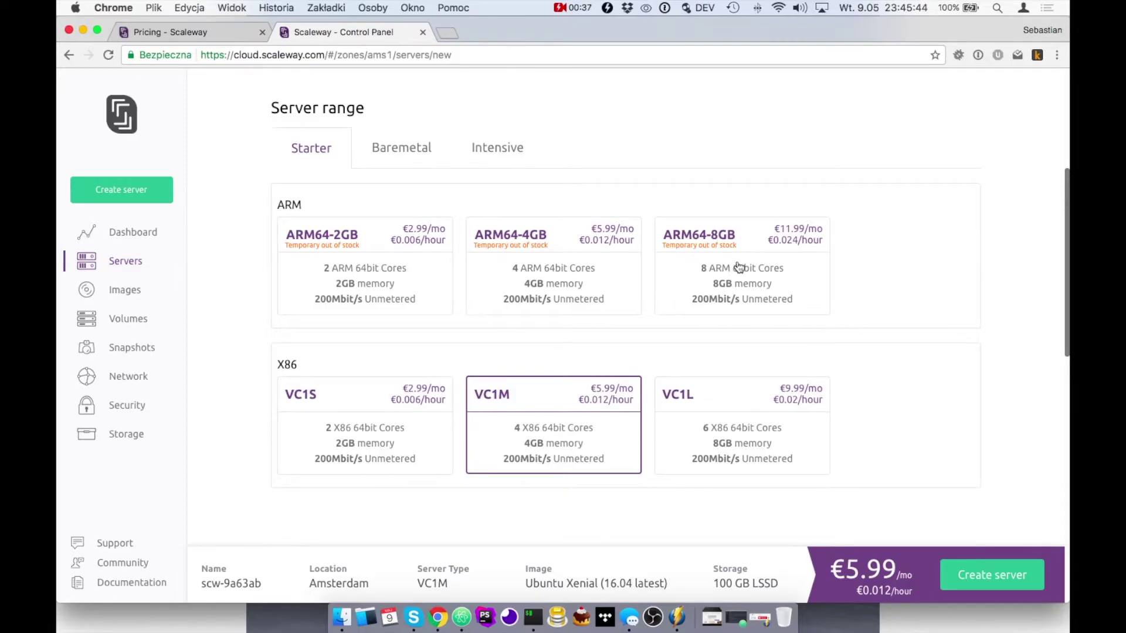
pyautogui.click(423, 269)
pyautogui.scroll(3, 373, 284)
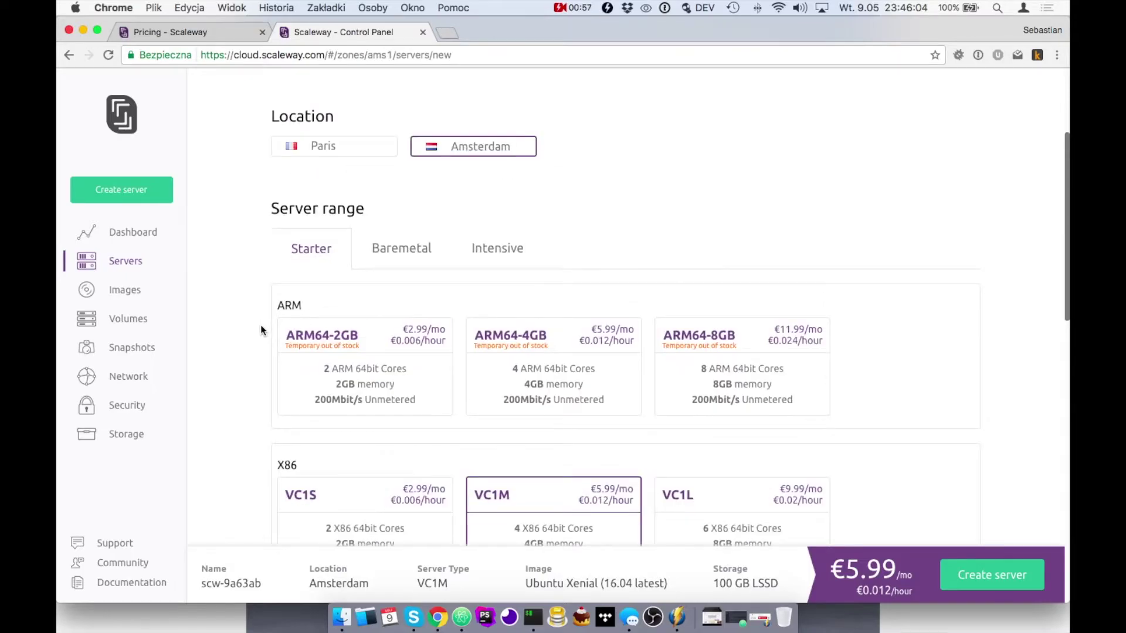
pyautogui.scroll(2, 241, 298)
pyautogui.scroll(-3, 241, 298)
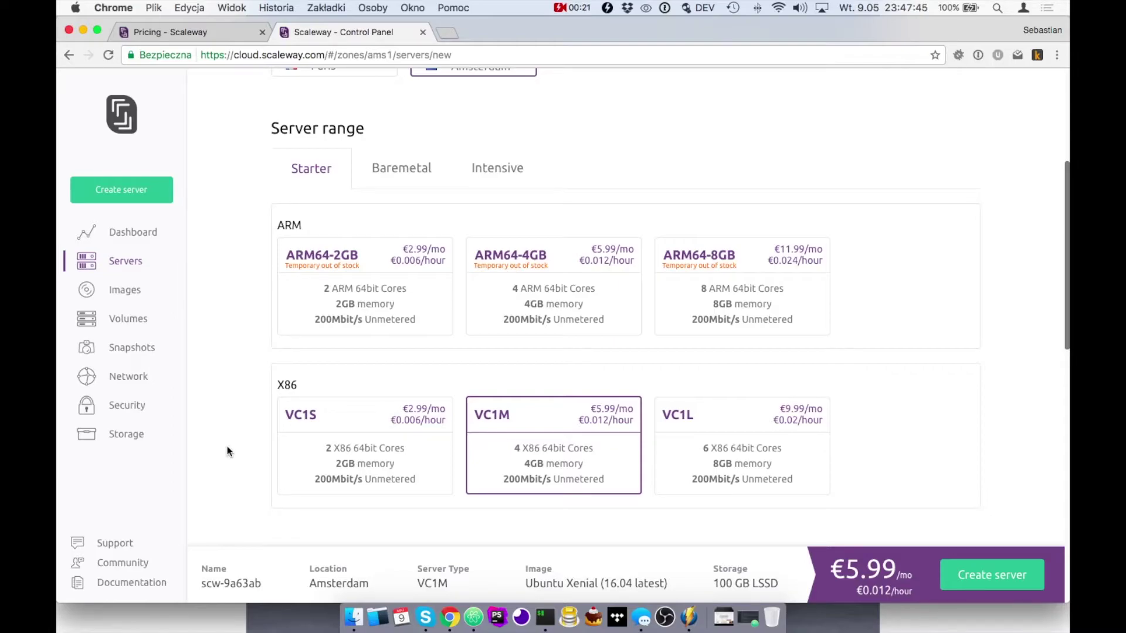
pyautogui.scroll(5, 459, 252)
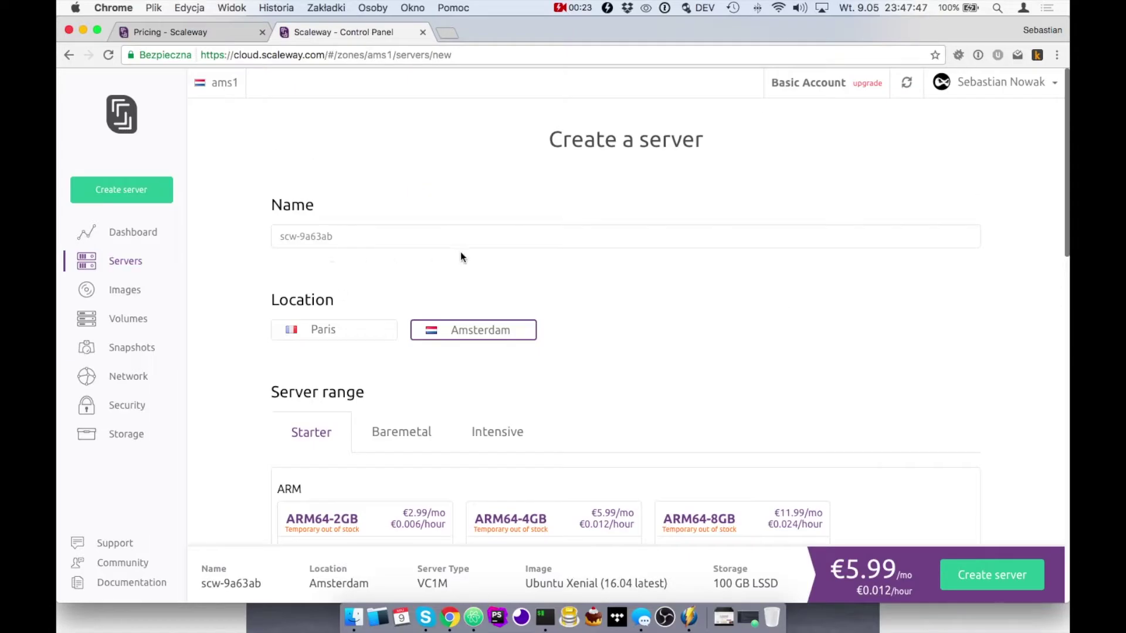
# Start creating a new server in the Paris zone and name it chmurowisko.
pyautogui.click(137, 275)
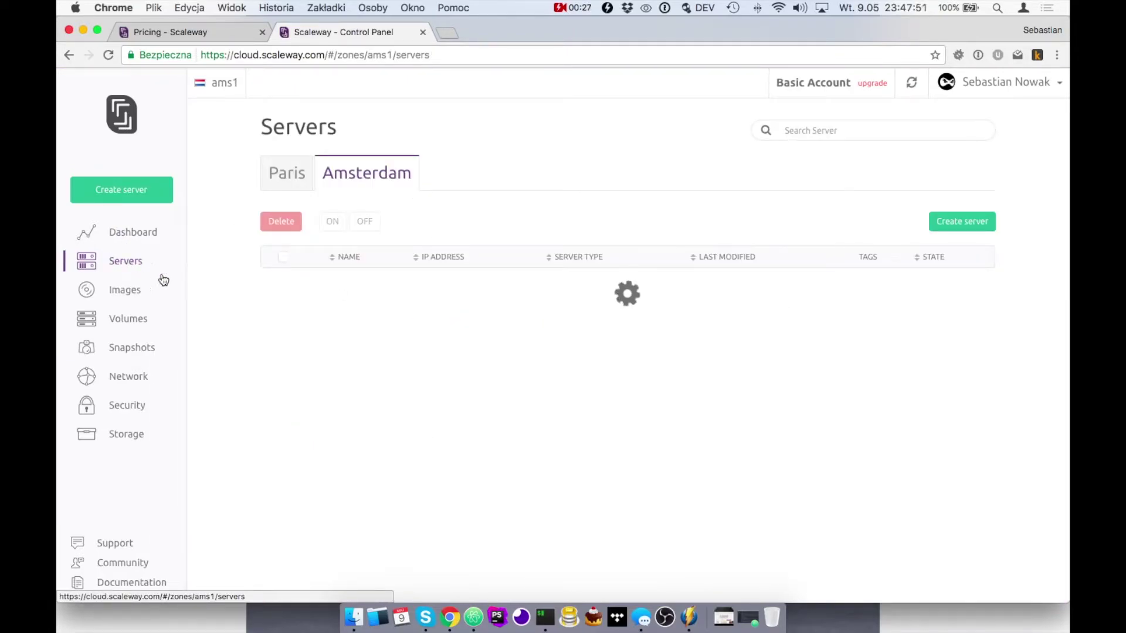
pyautogui.click(288, 176)
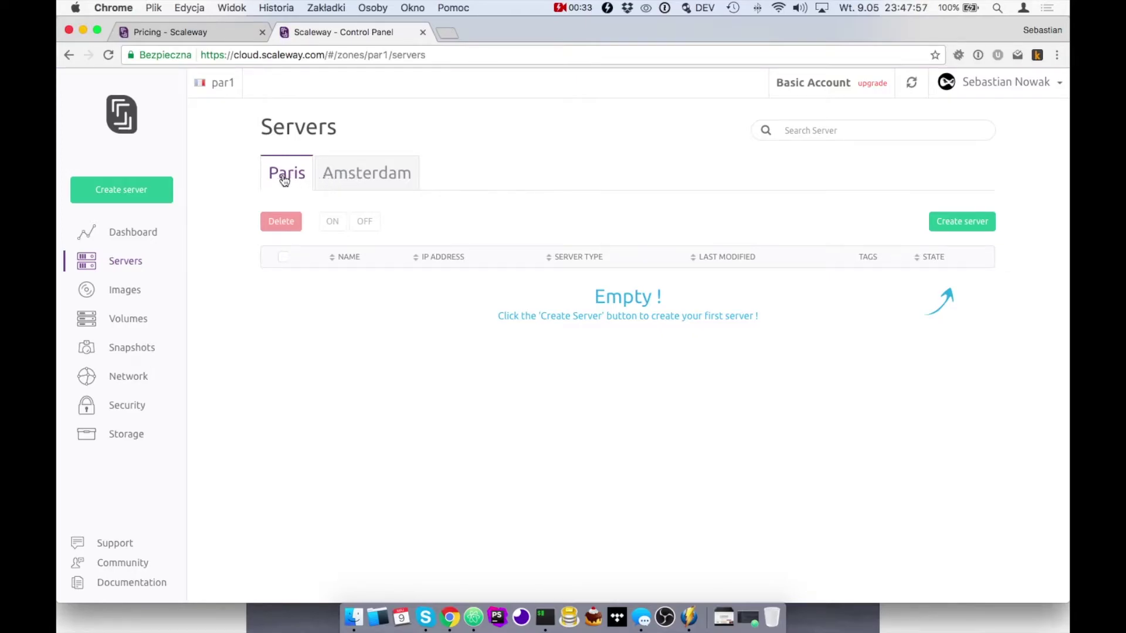
pyautogui.click(961, 226)
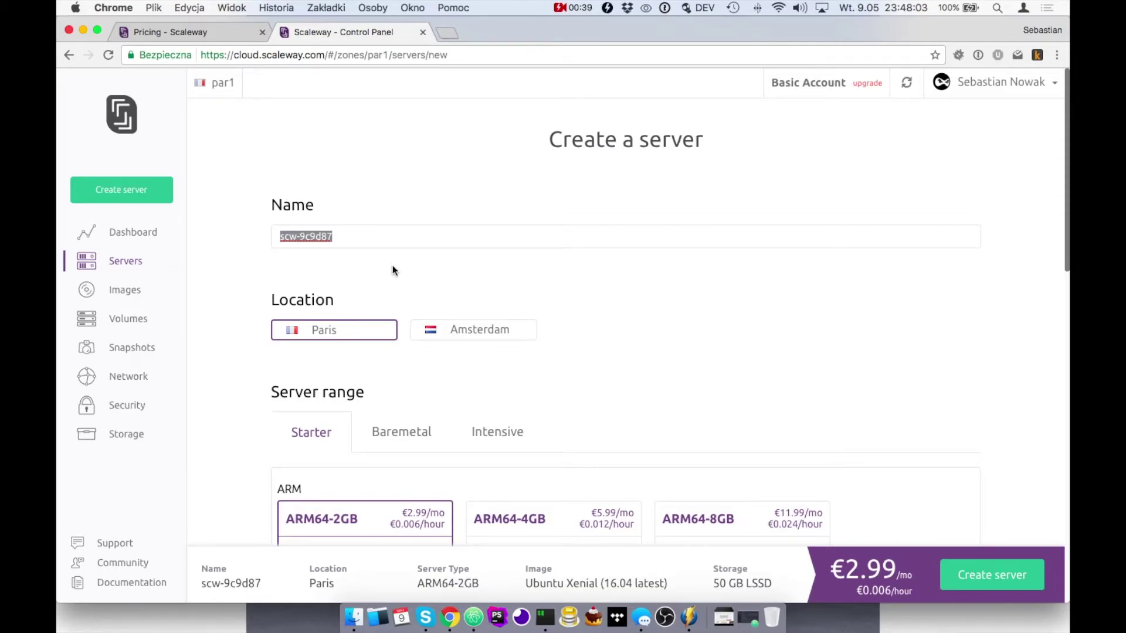
pyautogui.write('chmurowisko')
# Choose the X64-120GB server type from the Intensive range for the new server.
pyautogui.scroll(-2, 417, 271)
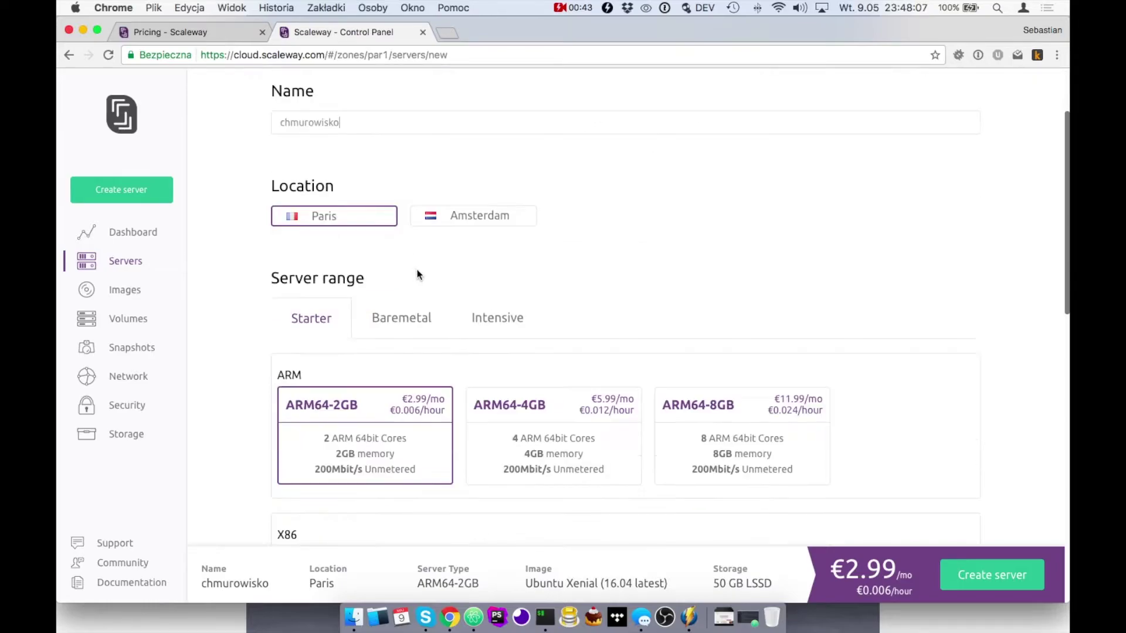
pyautogui.scroll(-2, 423, 275)
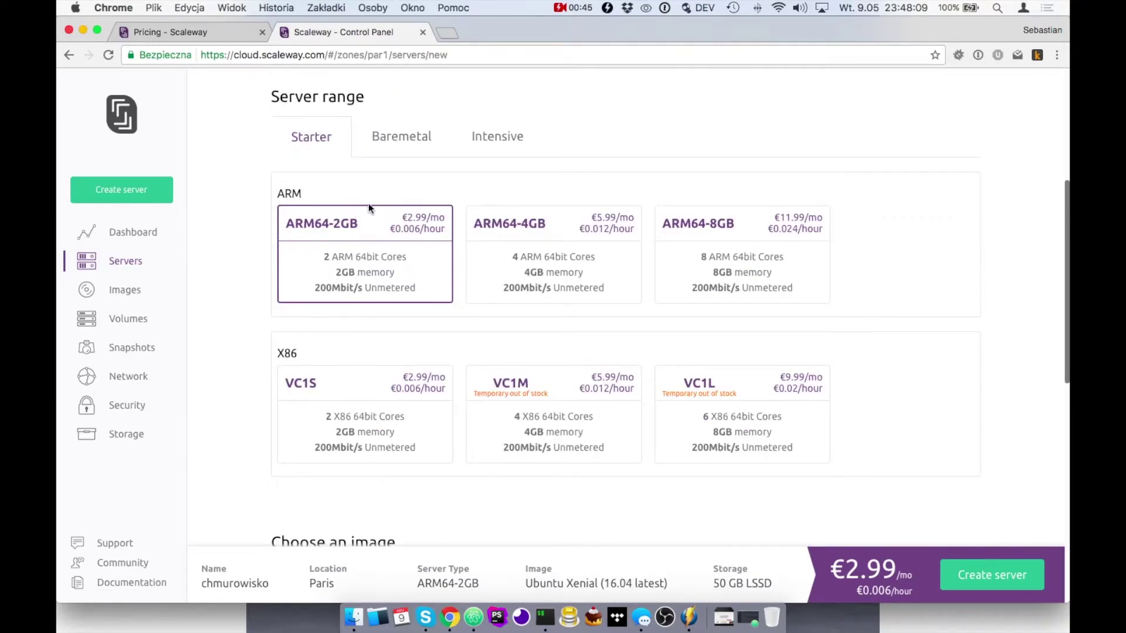
pyautogui.scroll(5, 360, 214)
pyautogui.scroll(-4, 376, 229)
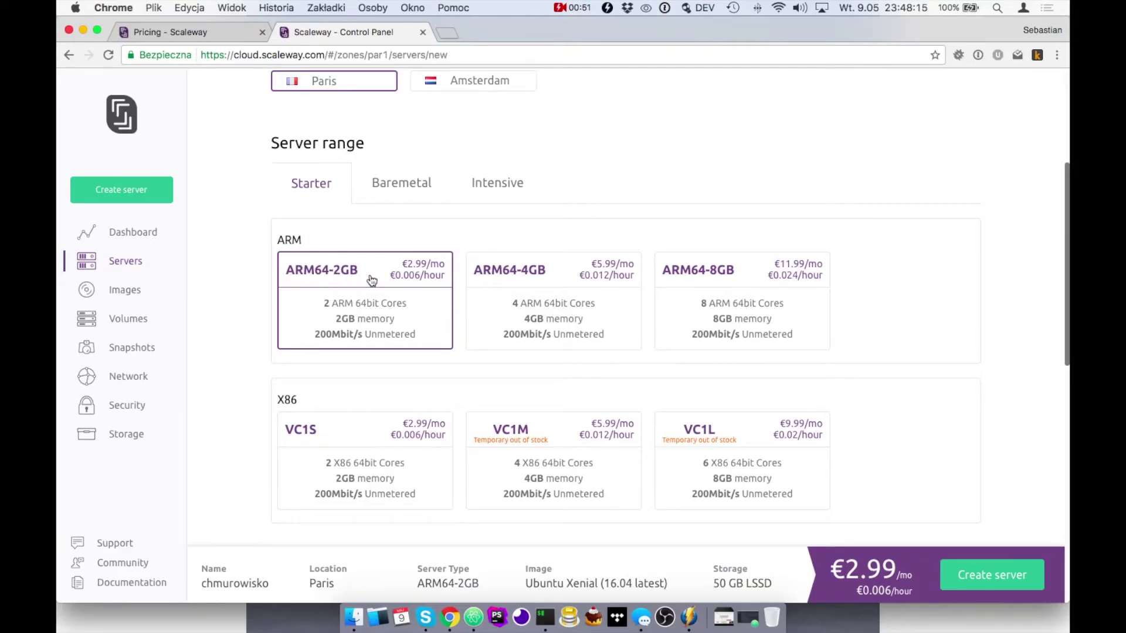
pyautogui.scroll(-1, 316, 281)
pyautogui.scroll(-1, 472, 176)
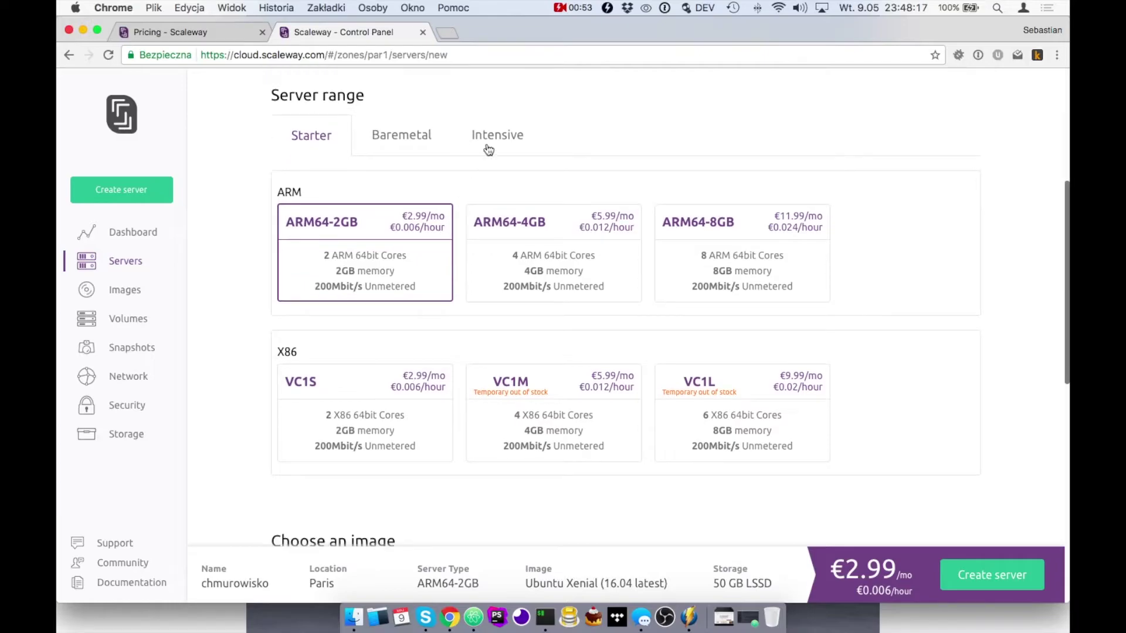
pyautogui.click(492, 134)
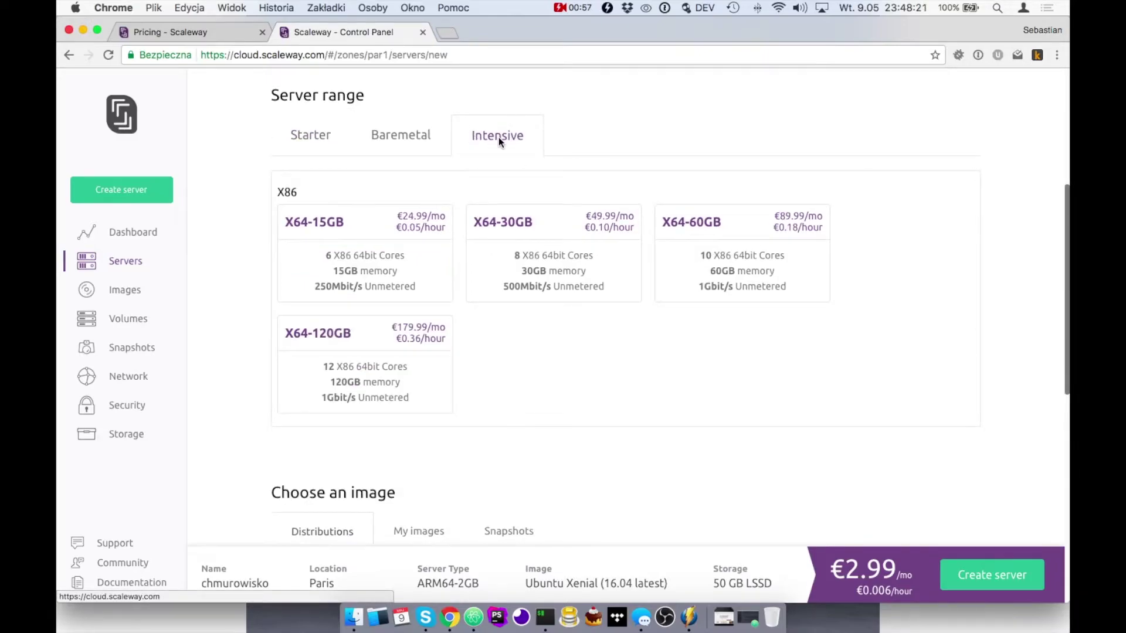
pyautogui.scroll(1, 509, 168)
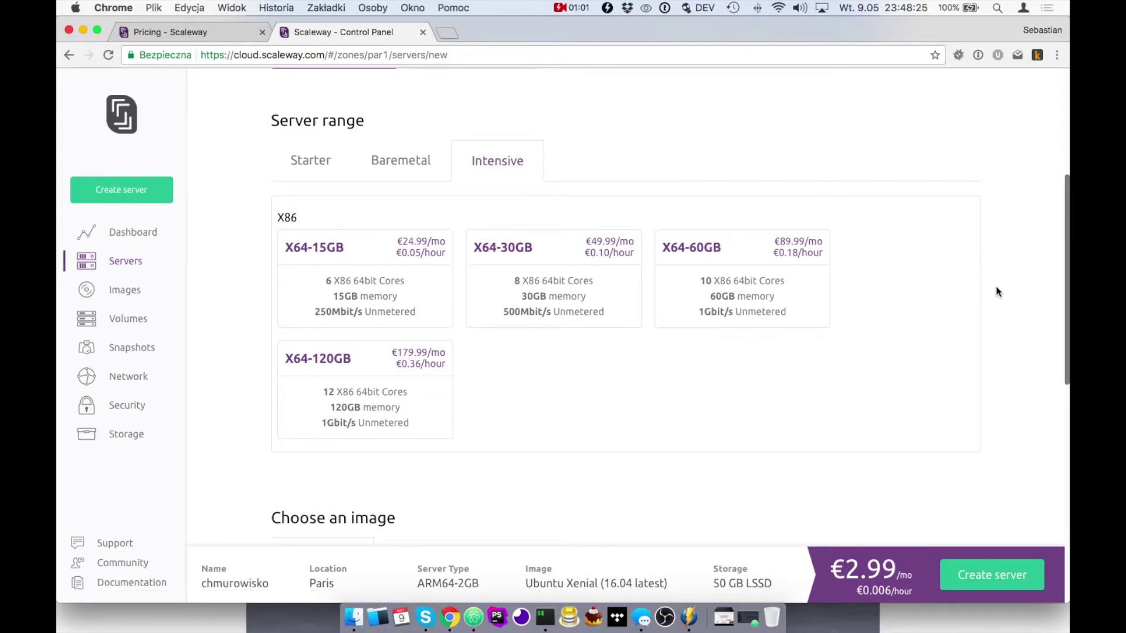
pyautogui.click(385, 382)
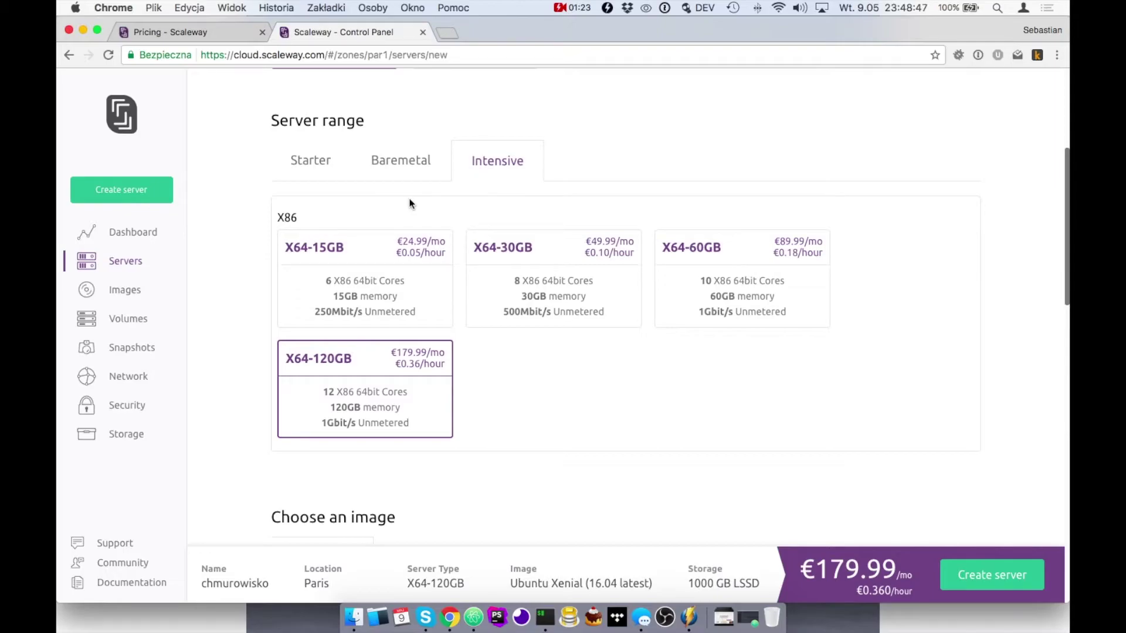
# Compare the plans in the Baremetal, Starter and Intensive ranges and view the available image distributions.
pyautogui.click(403, 164)
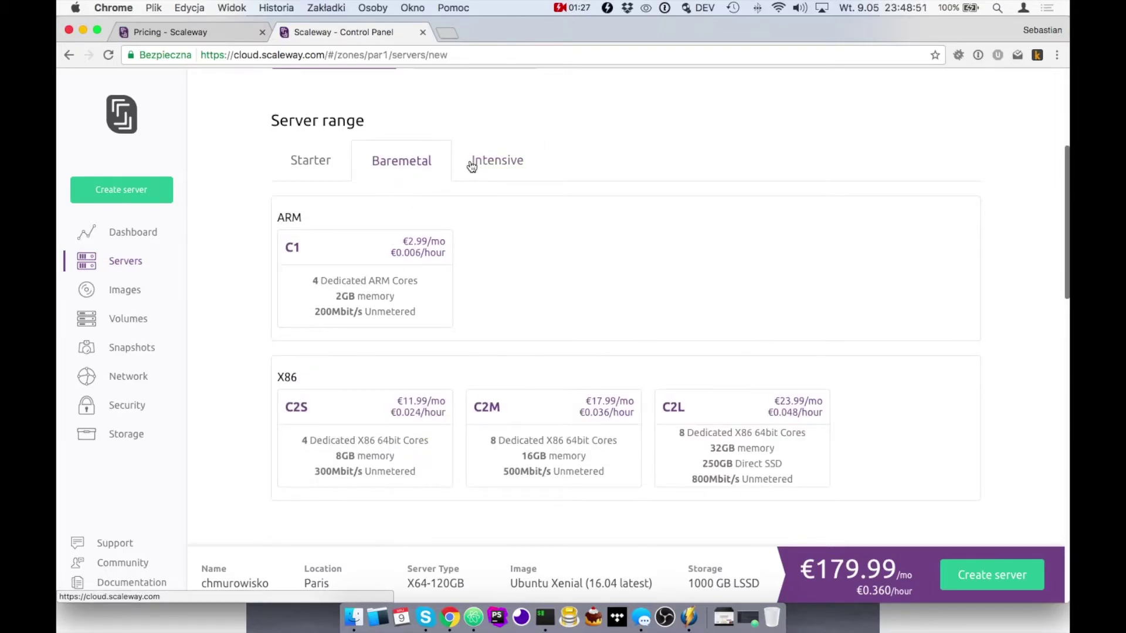
pyautogui.click(474, 160)
pyautogui.click(403, 166)
pyautogui.click(310, 161)
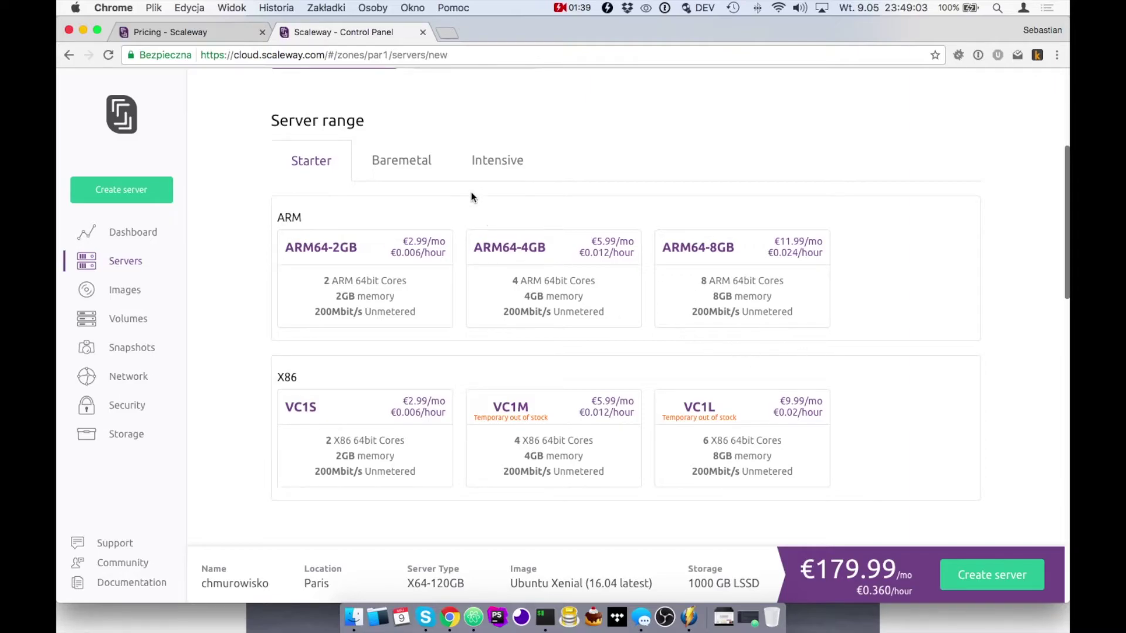
pyautogui.scroll(-3, 464, 212)
pyautogui.scroll(3, 456, 224)
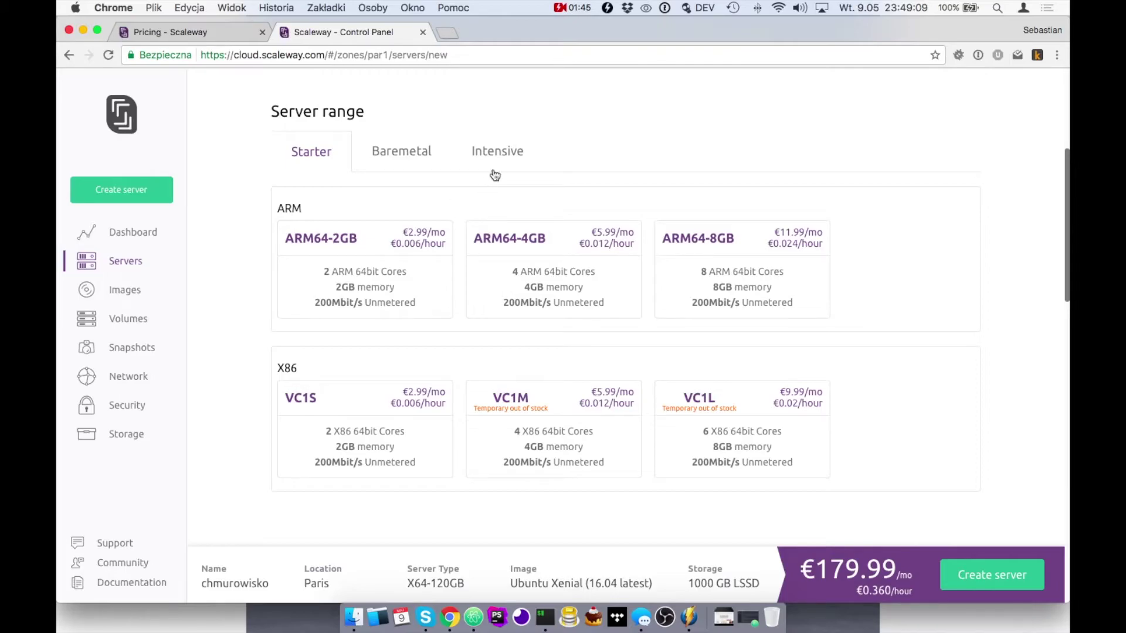
pyautogui.click(413, 151)
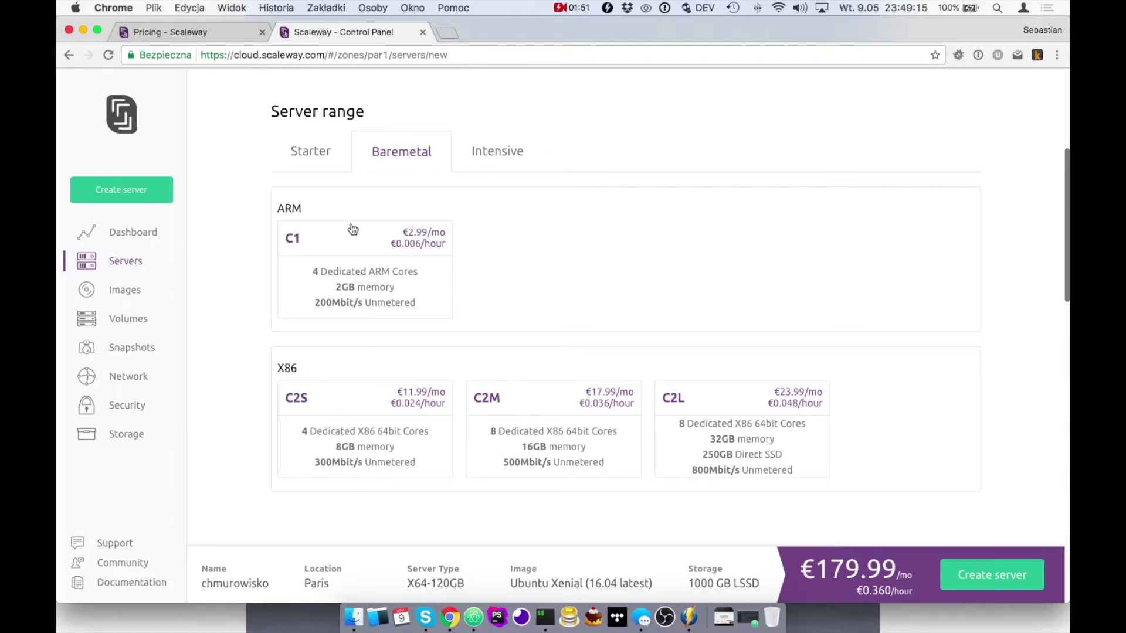
pyautogui.click(502, 150)
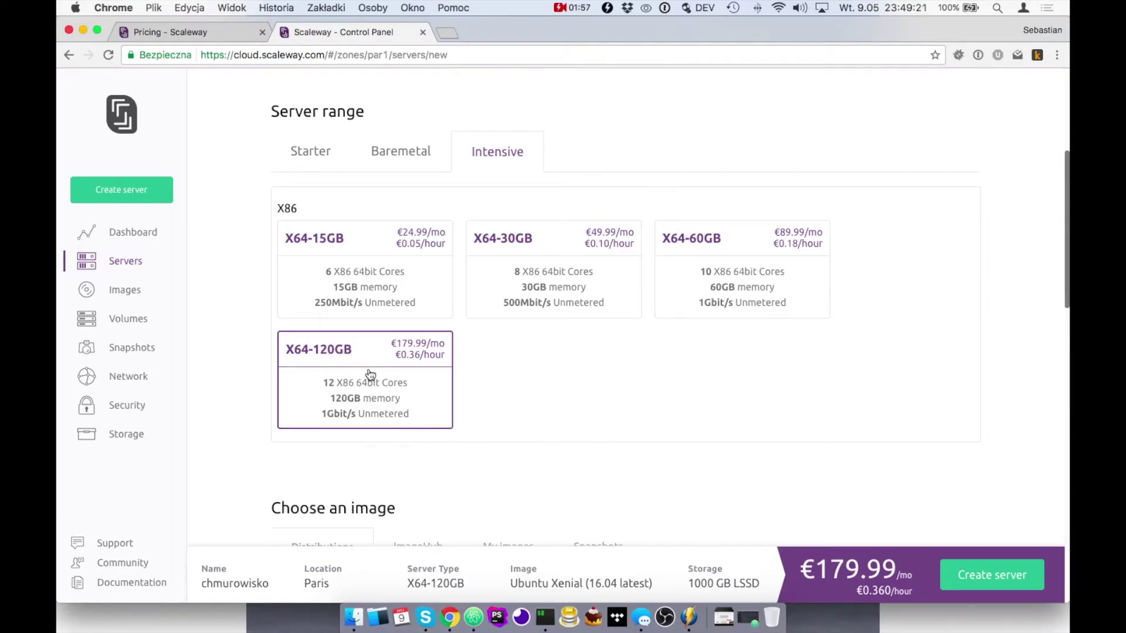
pyautogui.scroll(-5, 223, 311)
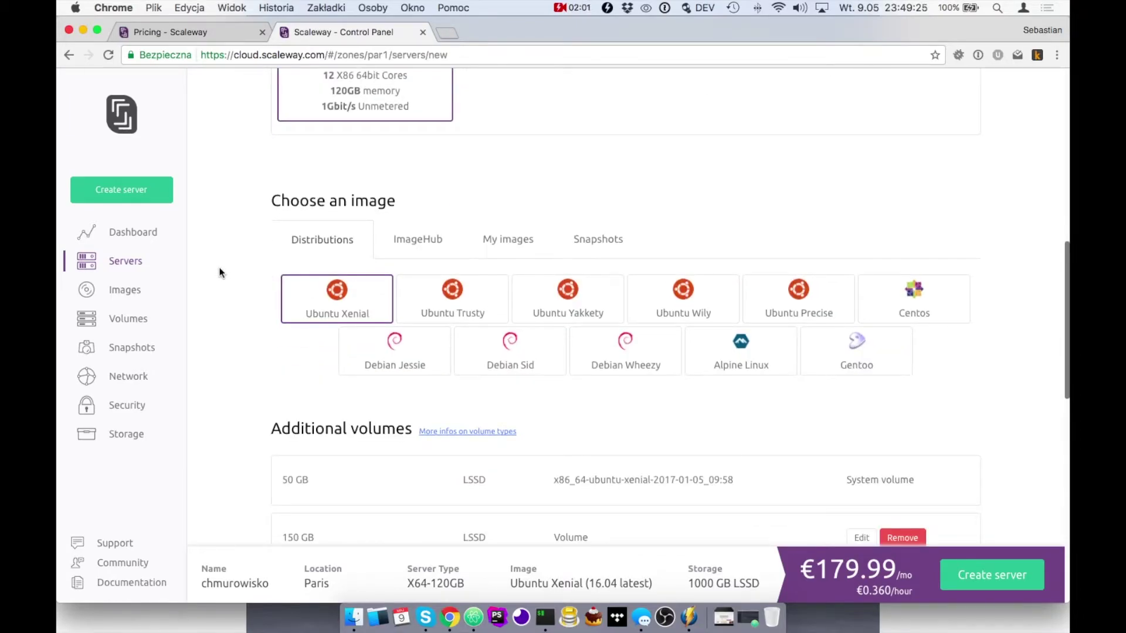
# Choose the LEMP stack image from the ImageHub for the new server.
pyautogui.scroll(-1, 223, 281)
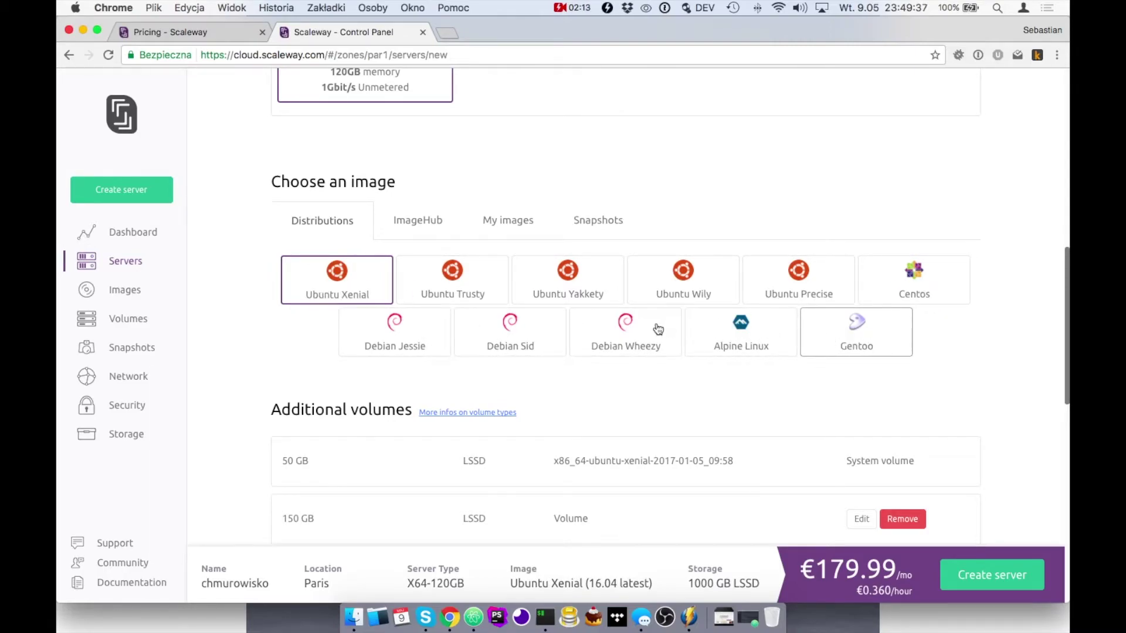
pyautogui.scroll(-1, 528, 246)
pyautogui.click(516, 191)
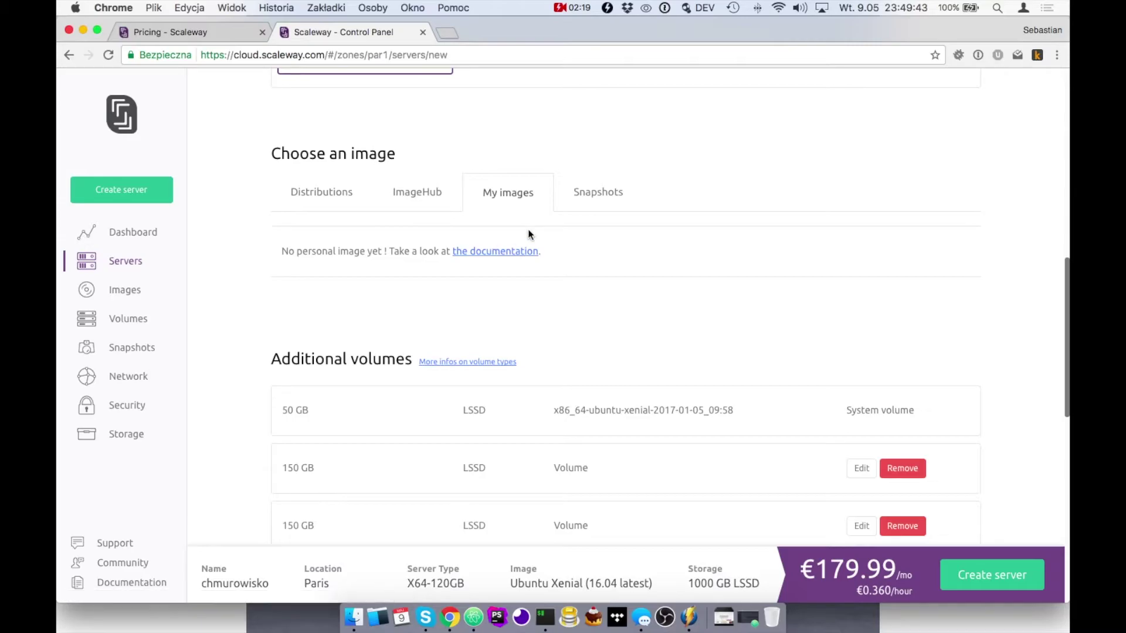
pyautogui.click(414, 197)
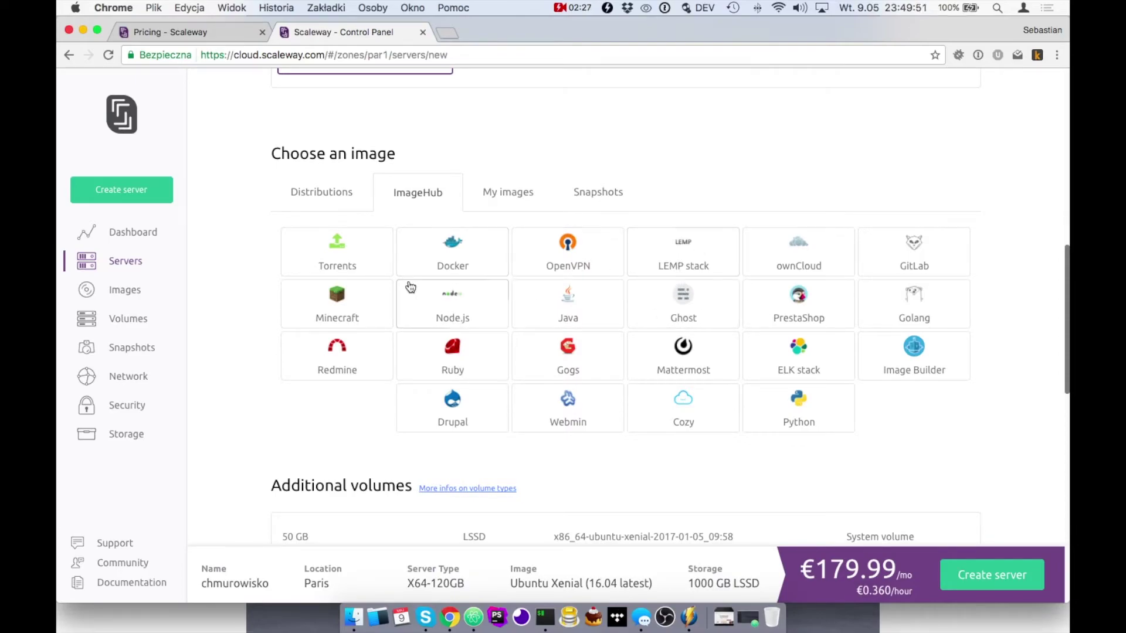
pyautogui.click(692, 257)
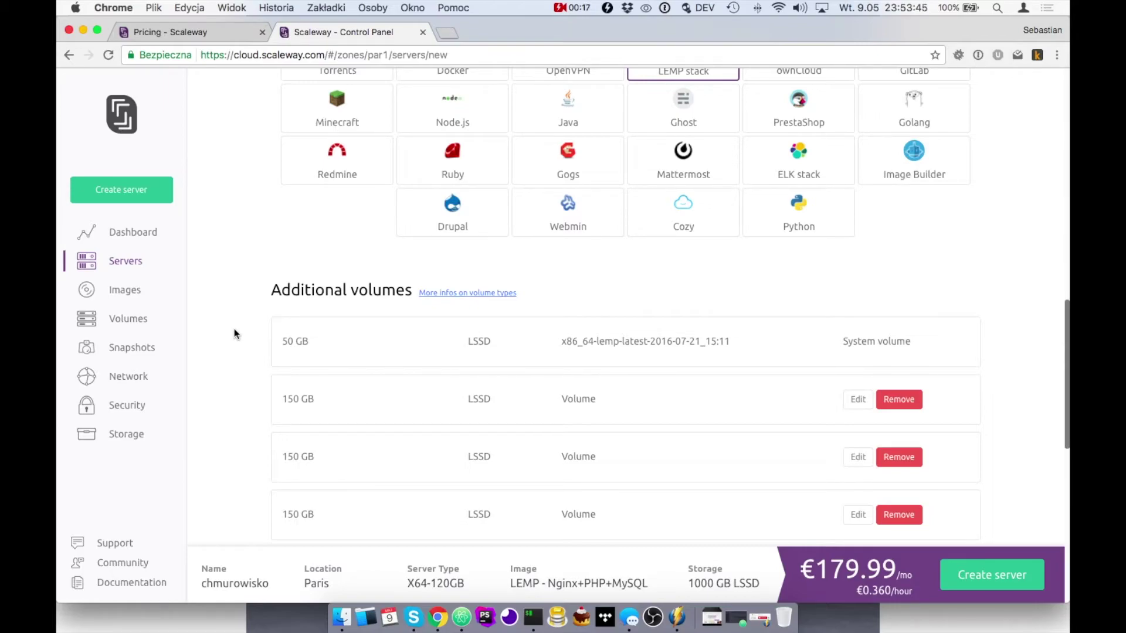
# Examine the system volume and the additional LSSD volumes configured for the new server.
pyautogui.scroll(-7, 234, 333)
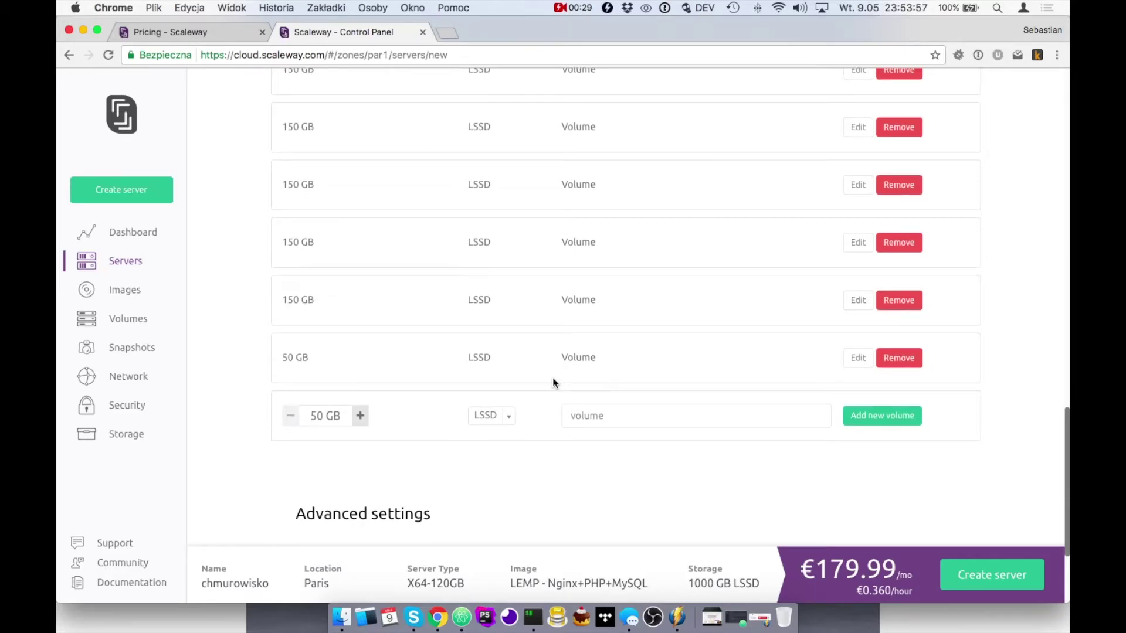
pyautogui.scroll(3, 809, 246)
pyautogui.scroll(5, 790, 247)
pyautogui.scroll(-3, 699, 273)
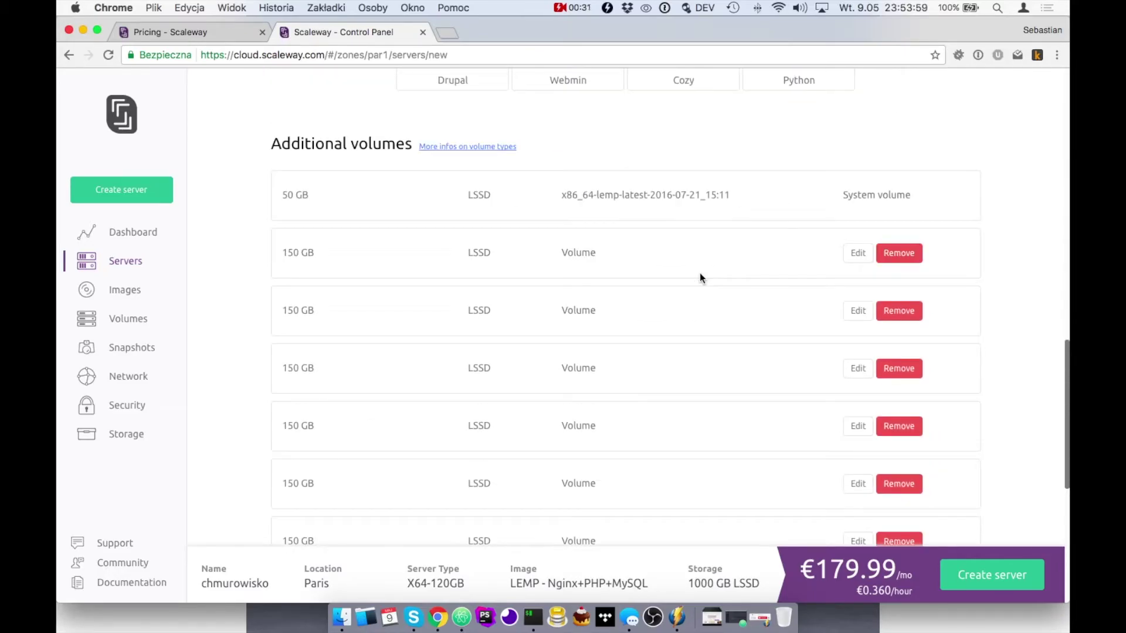
pyautogui.scroll(-1, 670, 203)
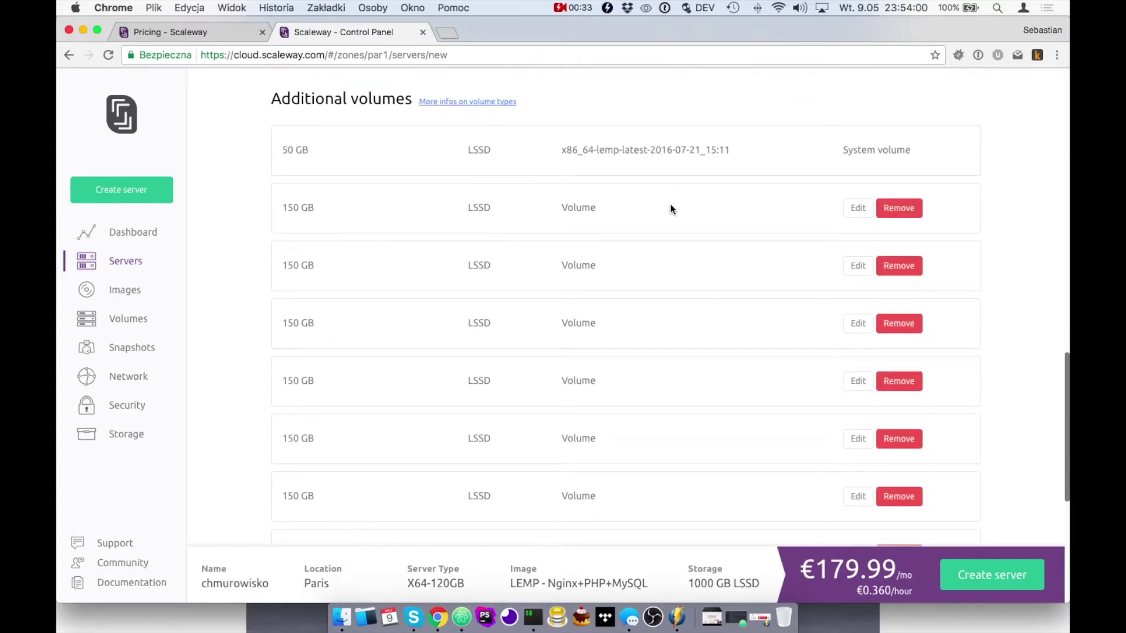
pyautogui.moveTo(862, 150); pyautogui.dragTo(564, 150)
pyautogui.click(659, 151)
pyautogui.click(668, 151)
pyautogui.scroll(-4, 586, 209)
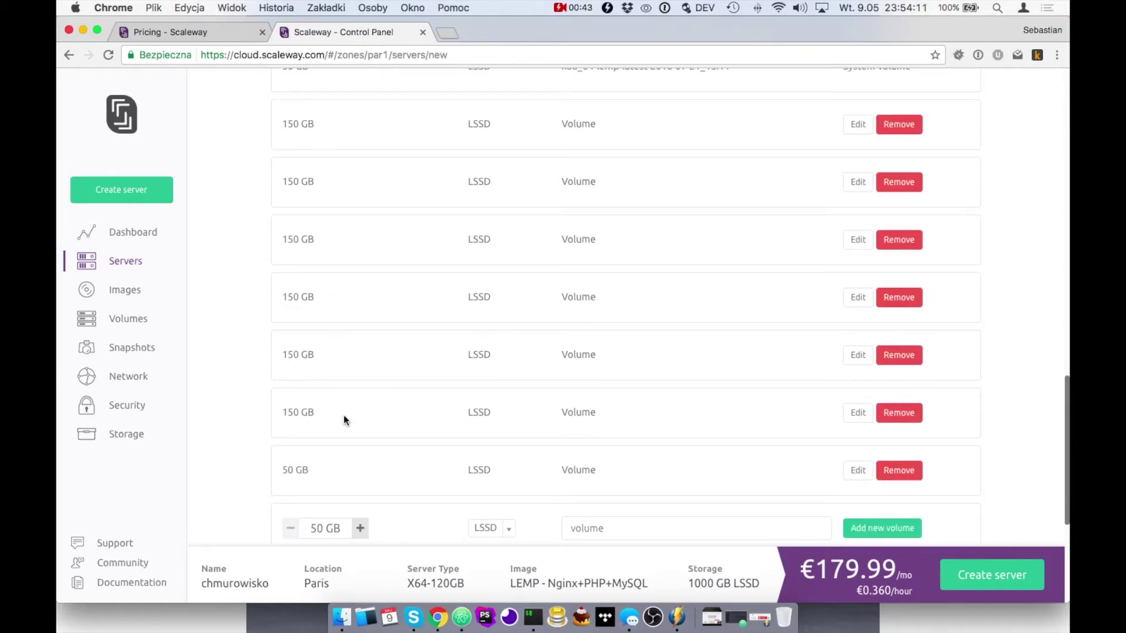
pyautogui.scroll(-3, 346, 414)
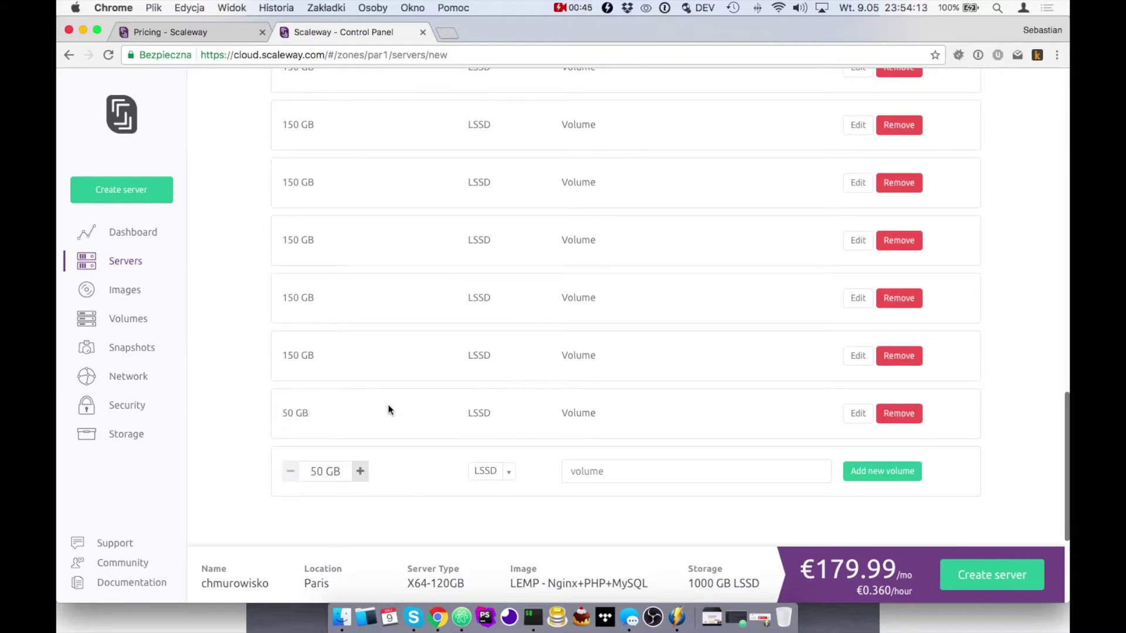
# Examine the reserved IP and no public IP choices in the server's network options, and close them without applying a change.
pyautogui.scroll(-3, 813, 419)
pyautogui.scroll(-4, 817, 418)
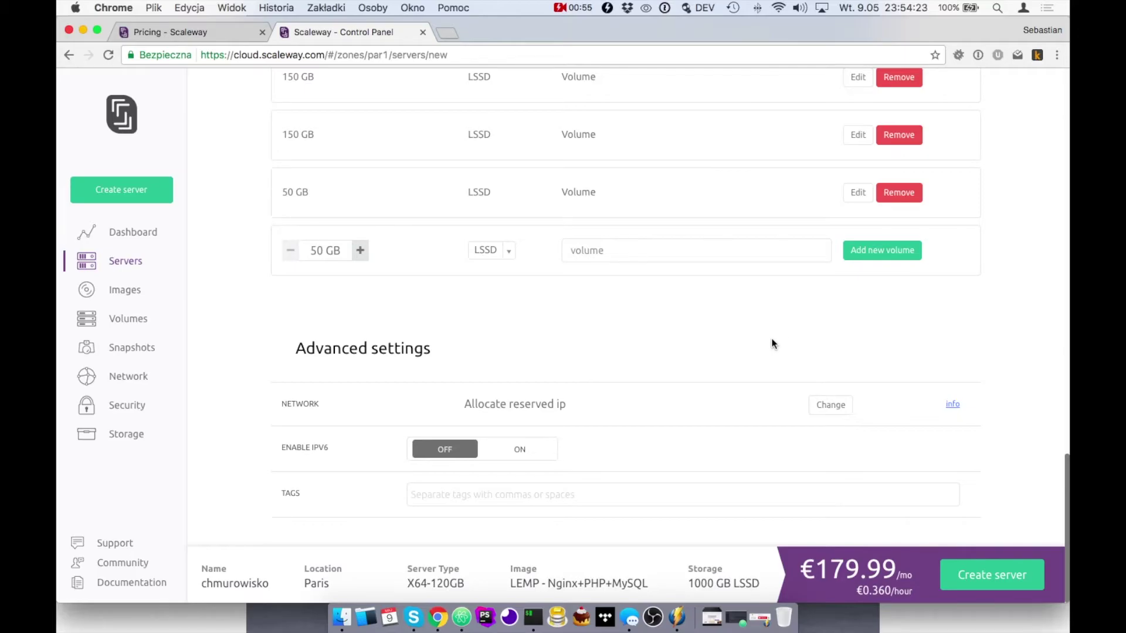
pyautogui.click(829, 404)
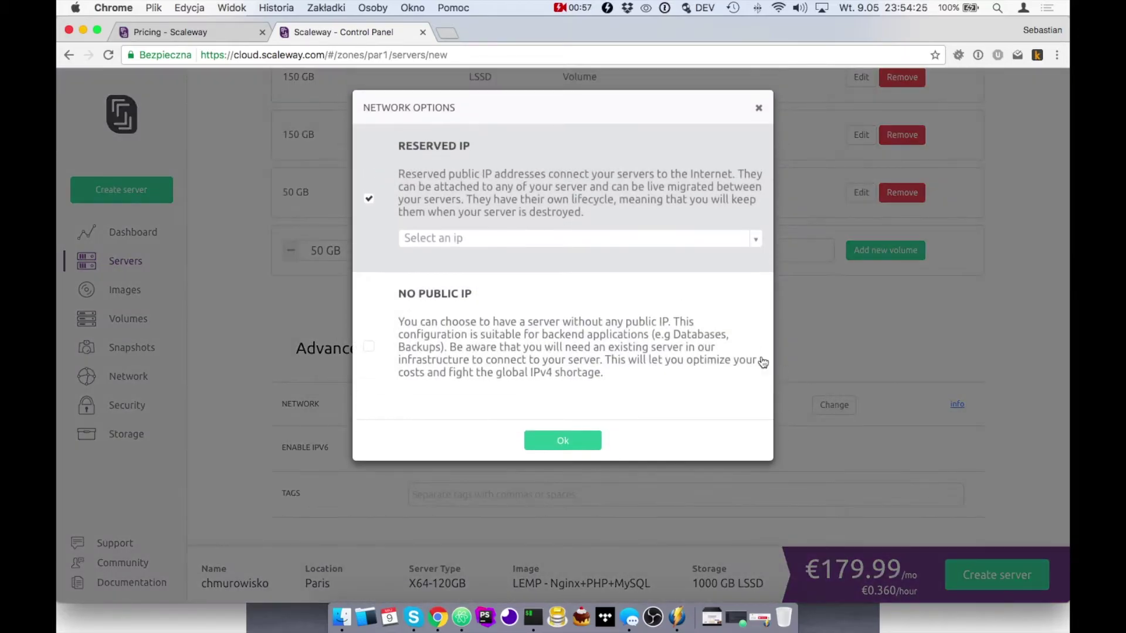
pyautogui.click(522, 240)
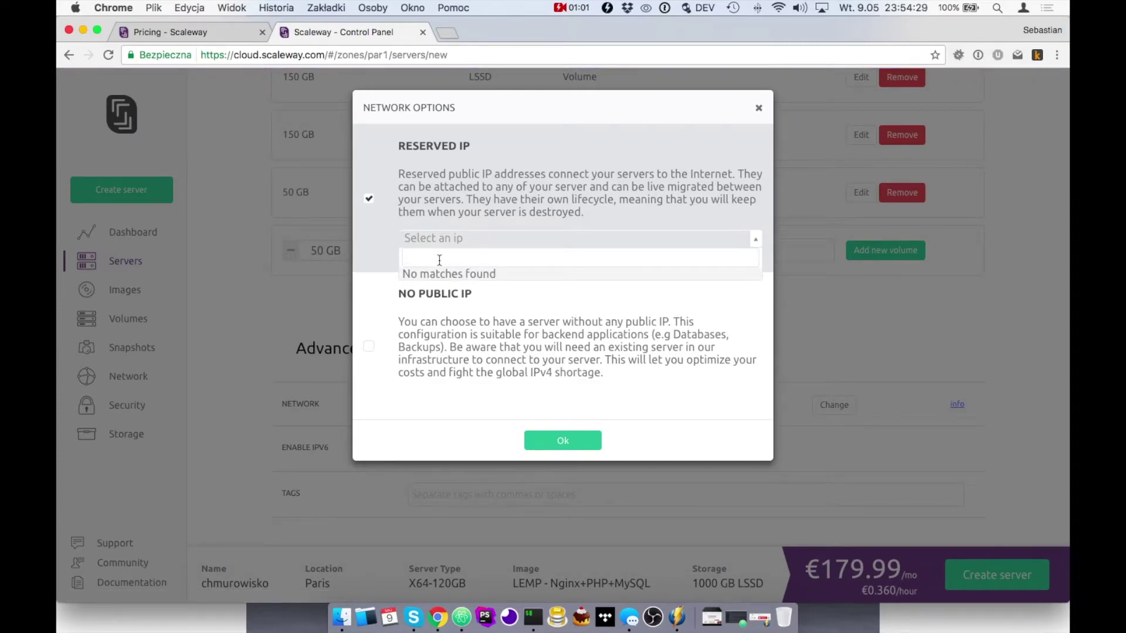
pyautogui.click(755, 235)
pyautogui.click(441, 329)
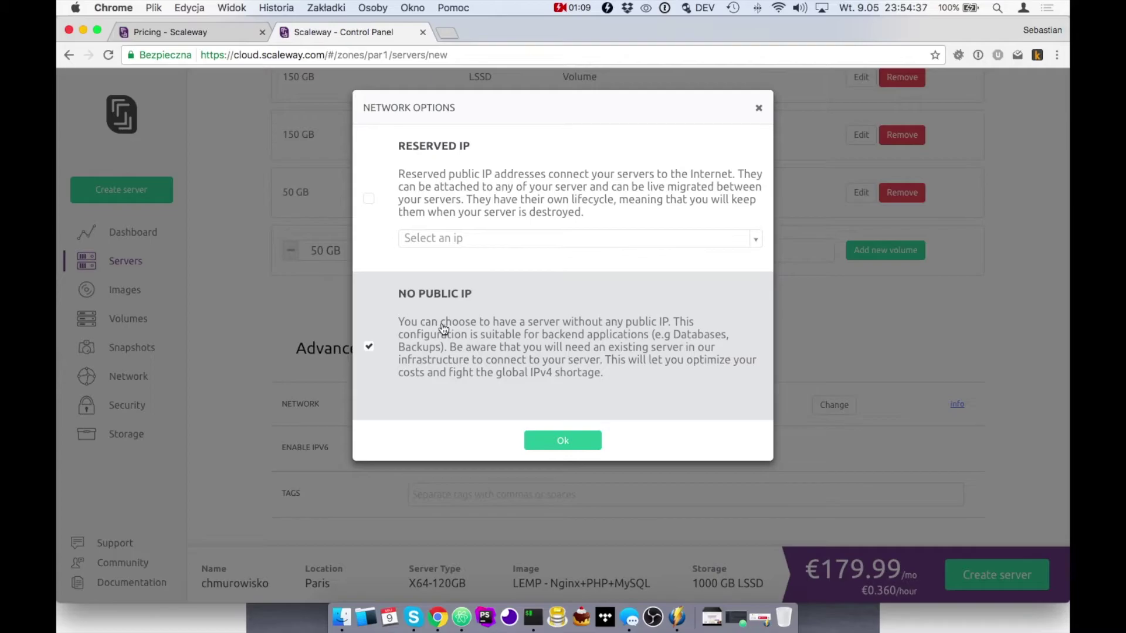
pyautogui.click(491, 210)
pyautogui.click(757, 110)
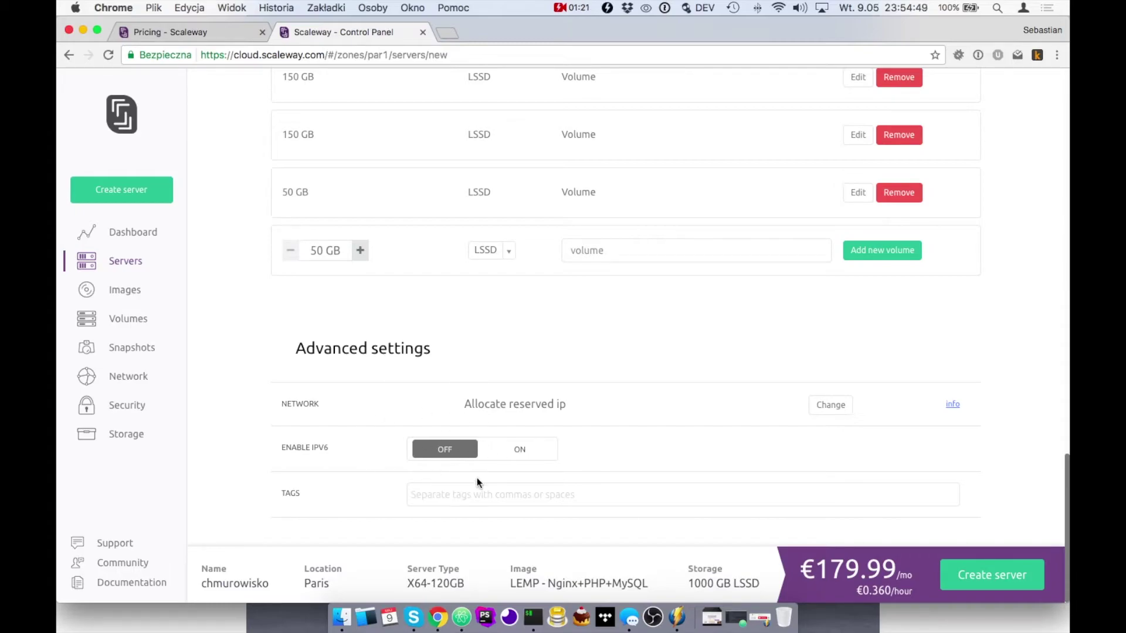
# Enable IPv6 in the server's advanced settings and leave the tags empty.
pyautogui.click(516, 455)
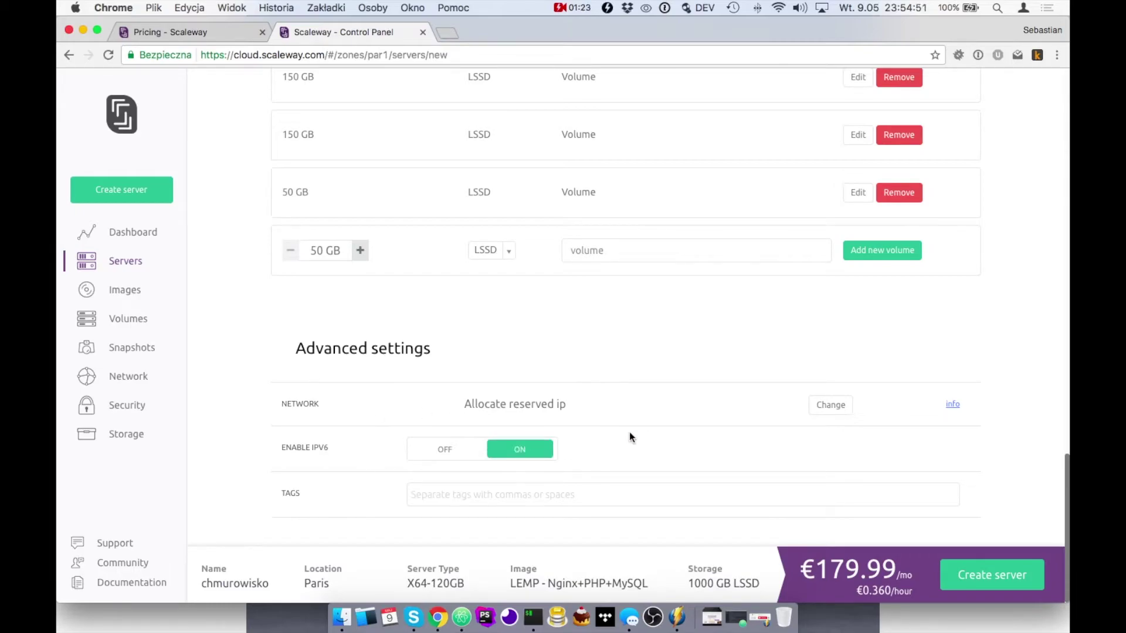
pyautogui.click(573, 494)
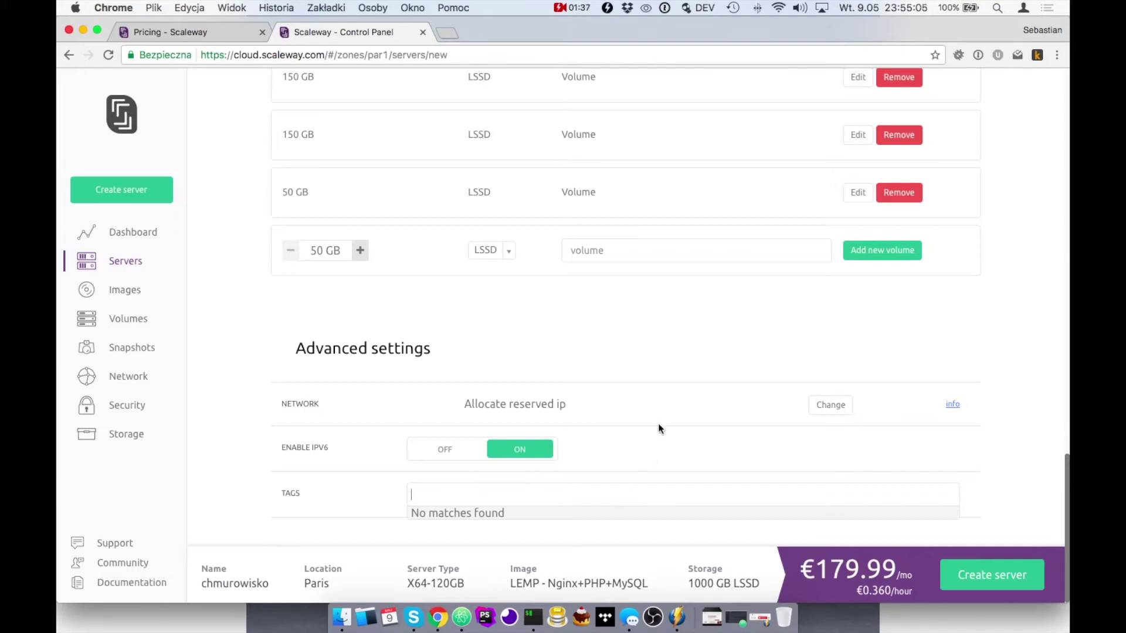
pyautogui.click(650, 364)
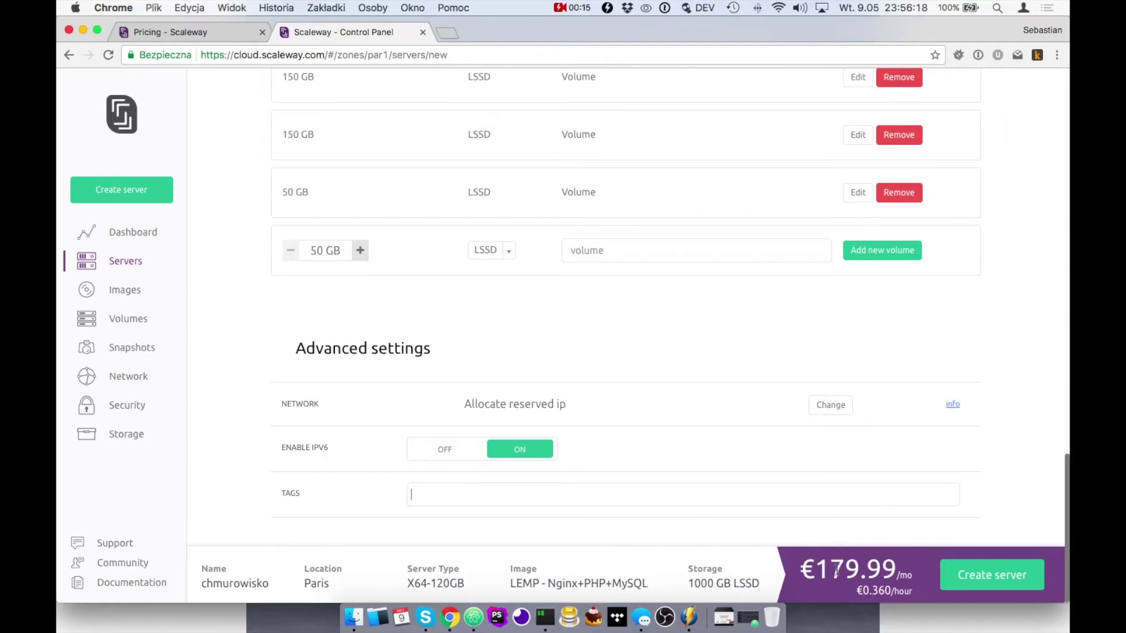
# Check the server's monthly and hourly price and create the server.
pyautogui.moveTo(799, 570); pyautogui.dragTo(876, 571)
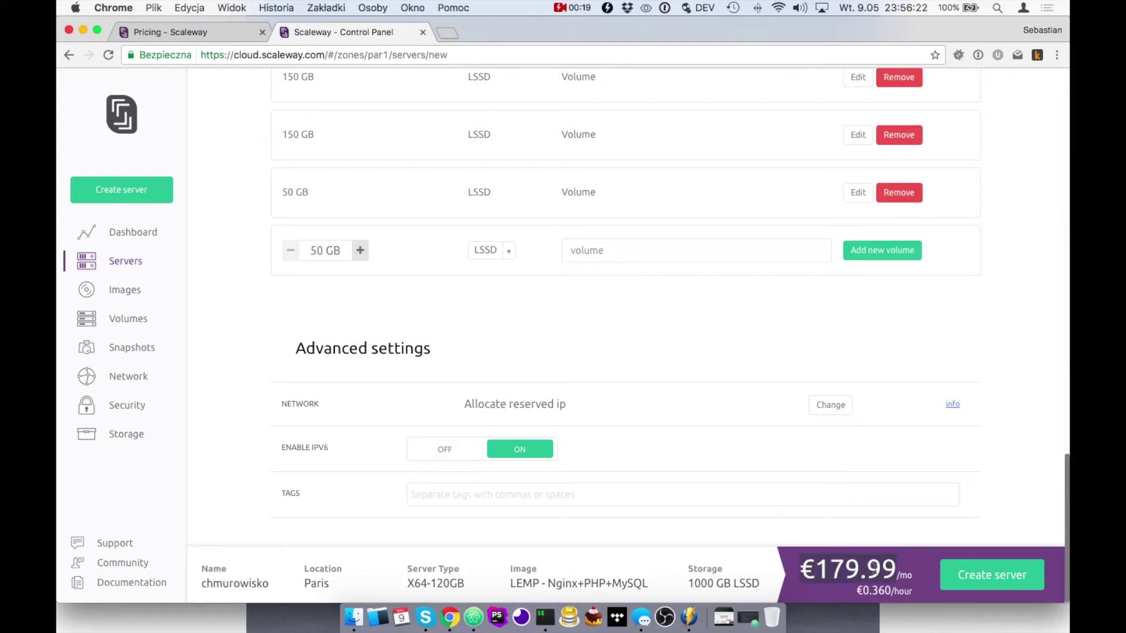
pyautogui.click(680, 363)
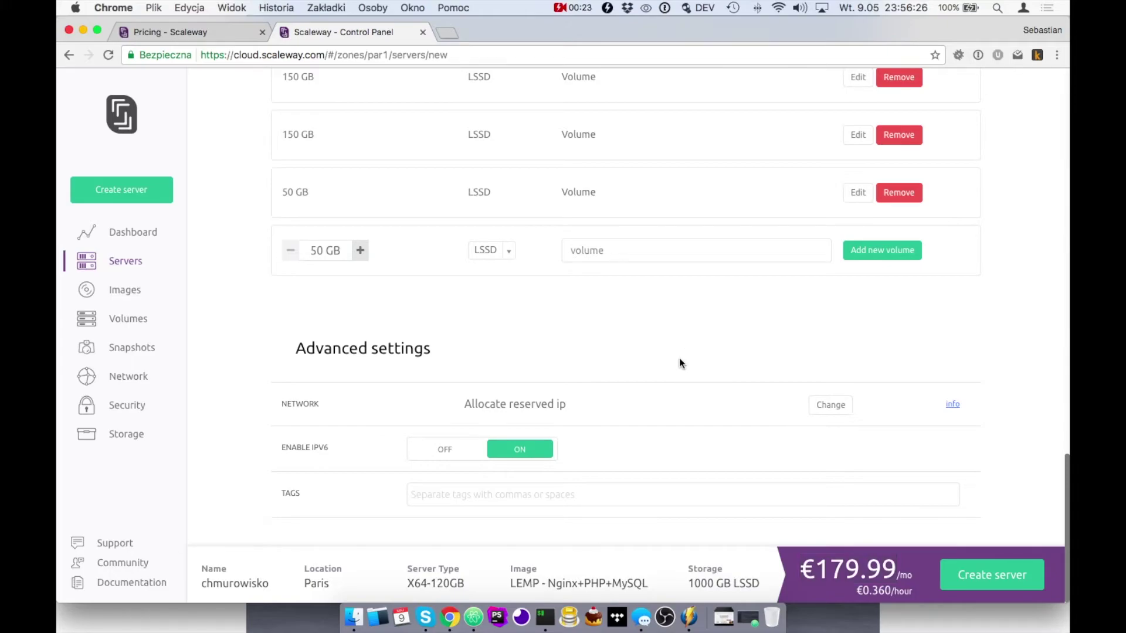
pyautogui.moveTo(856, 591); pyautogui.dragTo(912, 592)
pyautogui.click(690, 360)
pyautogui.click(979, 580)
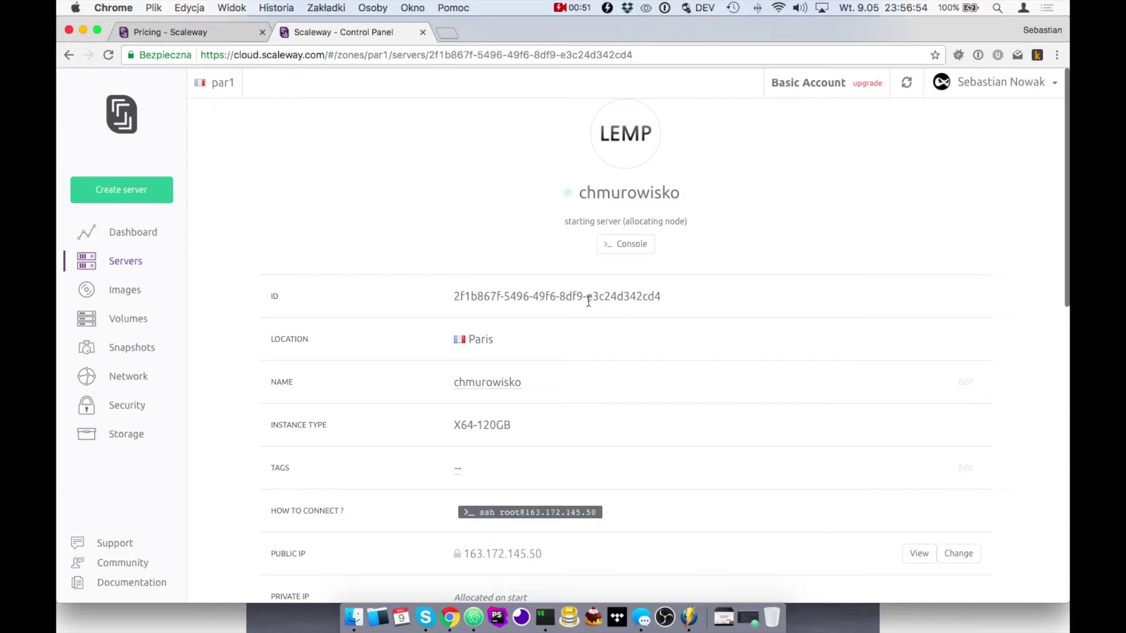
# Examine the new server's ID, instance type and SSH connection command.
pyautogui.moveTo(477, 296); pyautogui.dragTo(517, 309)
pyautogui.click(519, 312)
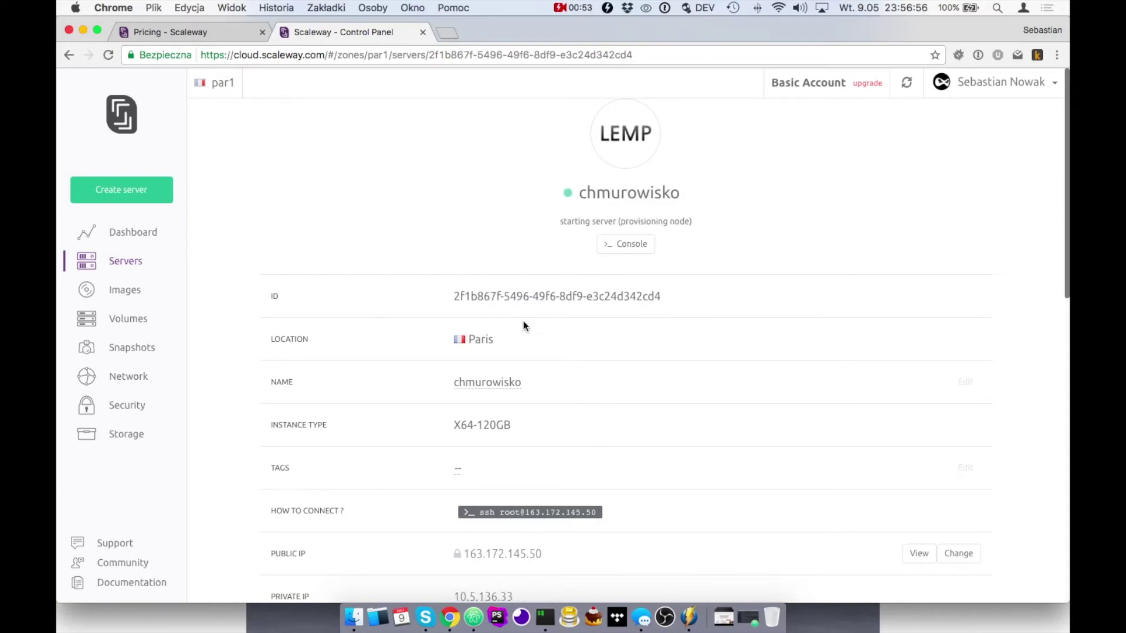
pyautogui.scroll(-3, 540, 355)
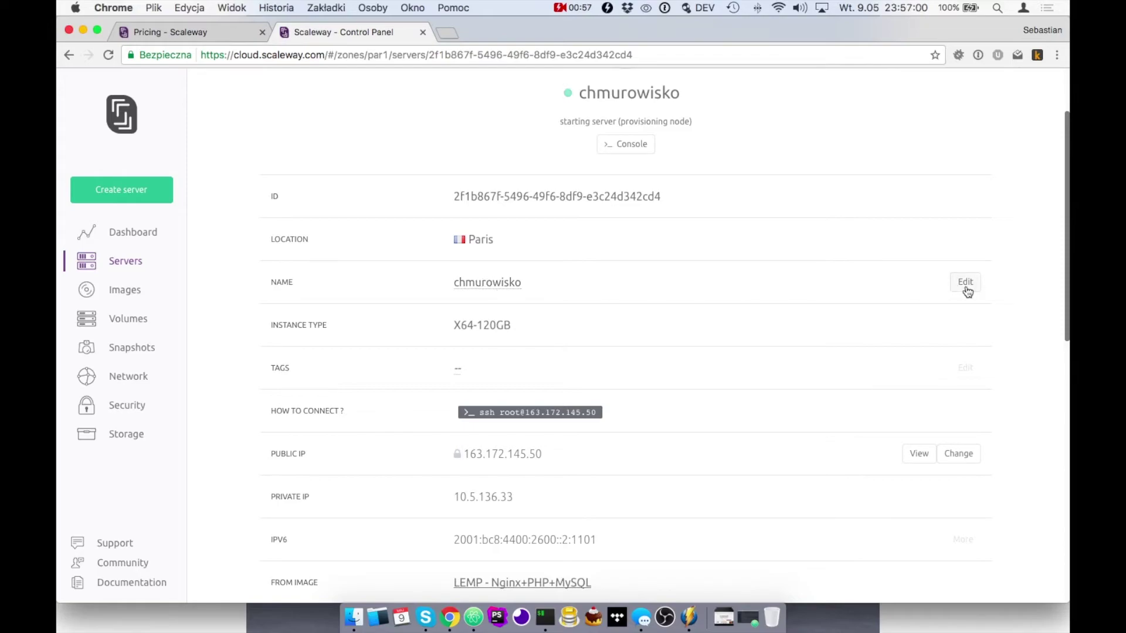
pyautogui.tripleClick(507, 327)
pyautogui.click(469, 385)
pyautogui.click(478, 412)
pyautogui.moveTo(479, 413); pyautogui.dragTo(595, 414)
pyautogui.click(598, 415)
# Examine the server's public IP, private IP, IPv6 address and public and private DNS names.
pyautogui.scroll(-3, 598, 385)
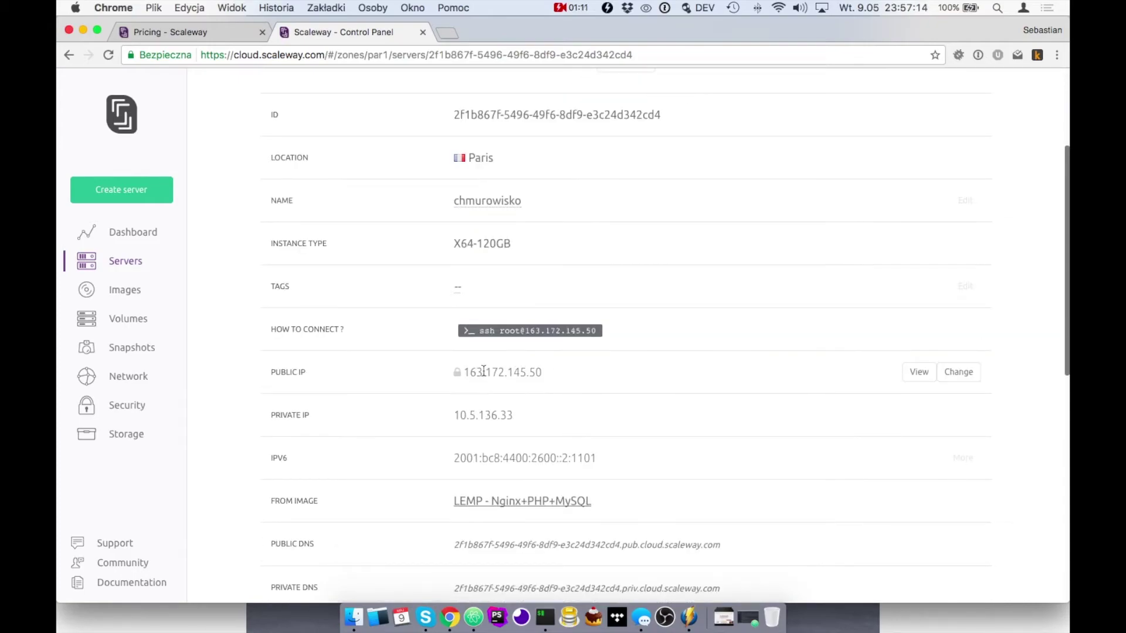
pyautogui.moveTo(464, 372); pyautogui.dragTo(535, 374)
pyautogui.click(539, 373)
pyautogui.scroll(-3, 542, 375)
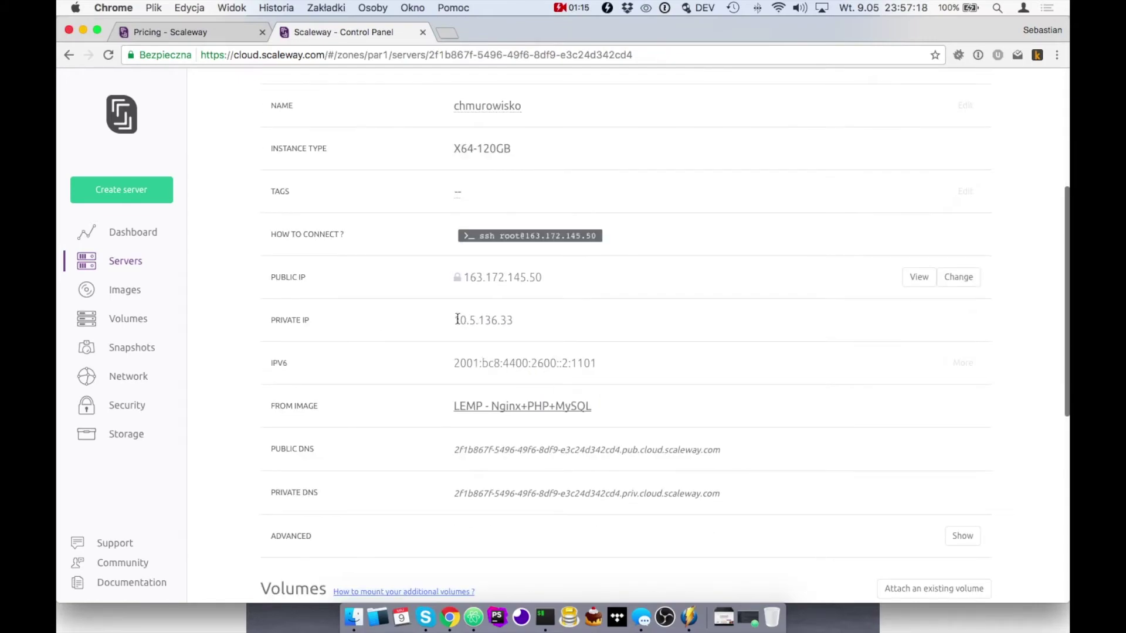
pyautogui.moveTo(458, 319); pyautogui.dragTo(526, 326)
pyautogui.click(547, 329)
pyautogui.moveTo(456, 361); pyautogui.dragTo(602, 380)
pyautogui.click(618, 364)
pyautogui.scroll(-3, 696, 339)
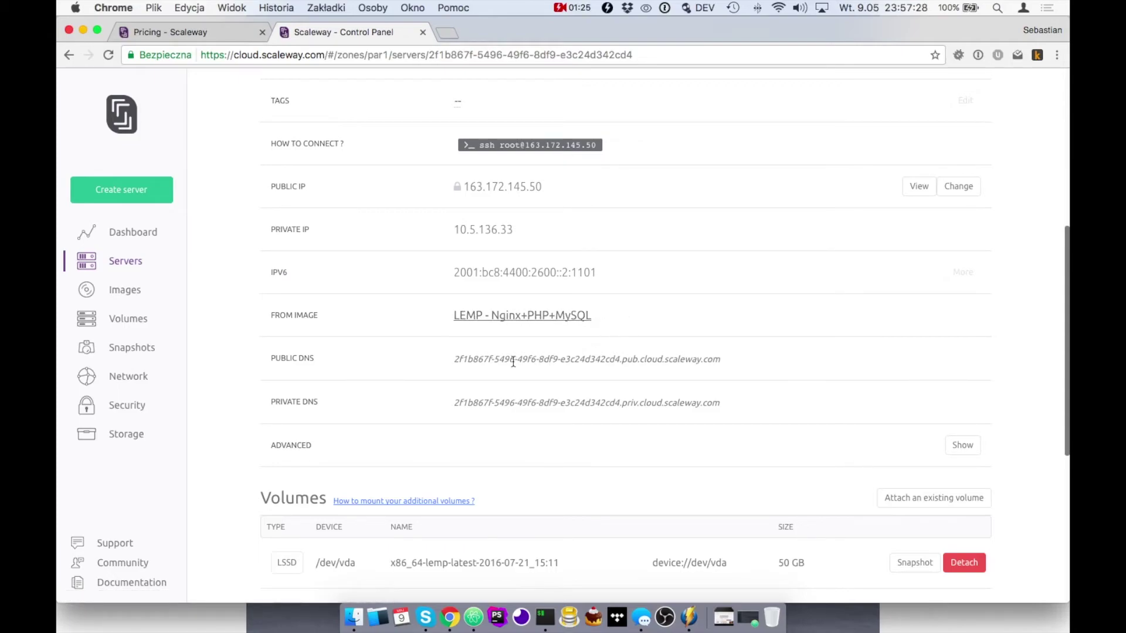
pyautogui.moveTo(483, 359); pyautogui.dragTo(579, 367)
pyautogui.moveTo(530, 402); pyautogui.dragTo(591, 402)
pyautogui.click(597, 390)
# Review the list of volumes attached to the chmurowisko server.
pyautogui.scroll(-3, 568, 363)
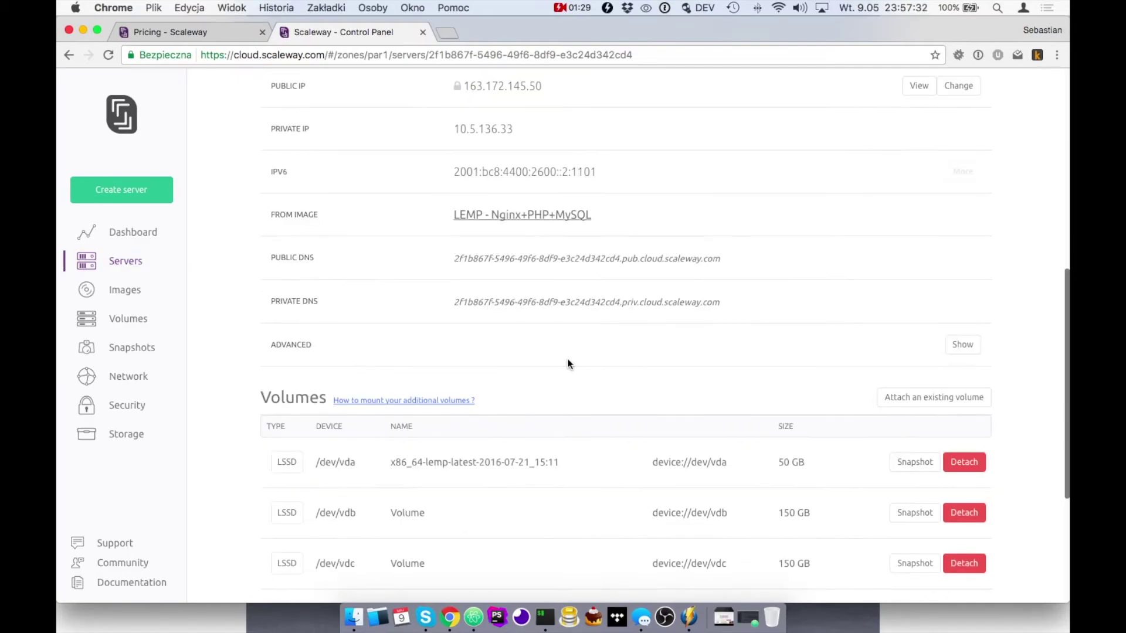
pyautogui.scroll(-3, 573, 365)
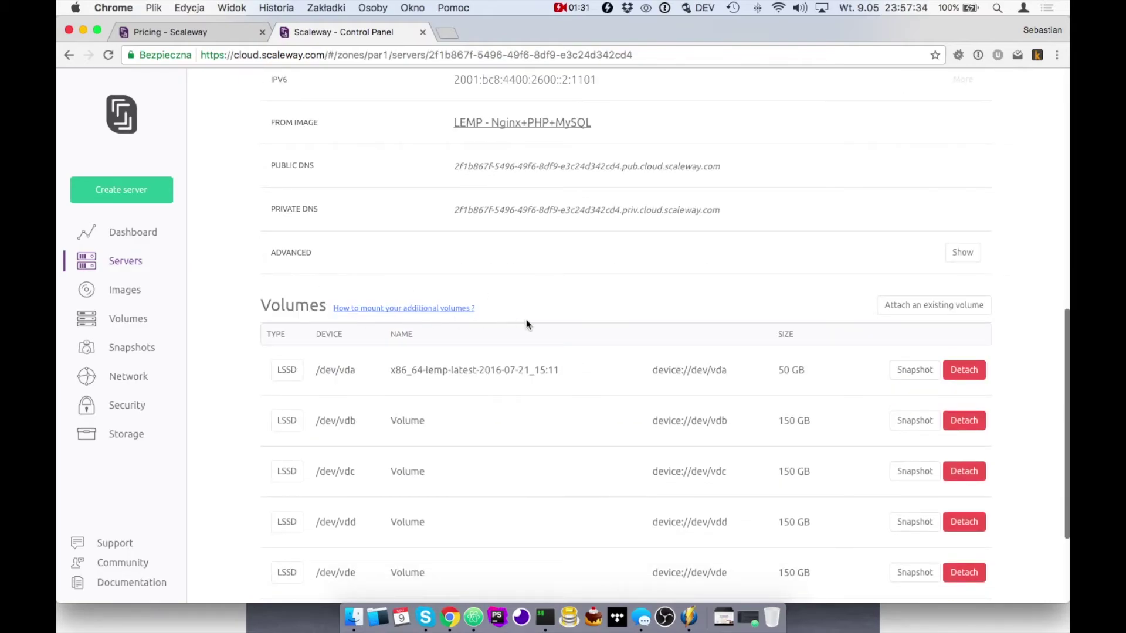
pyautogui.scroll(-3, 540, 323)
pyautogui.scroll(-1, 727, 316)
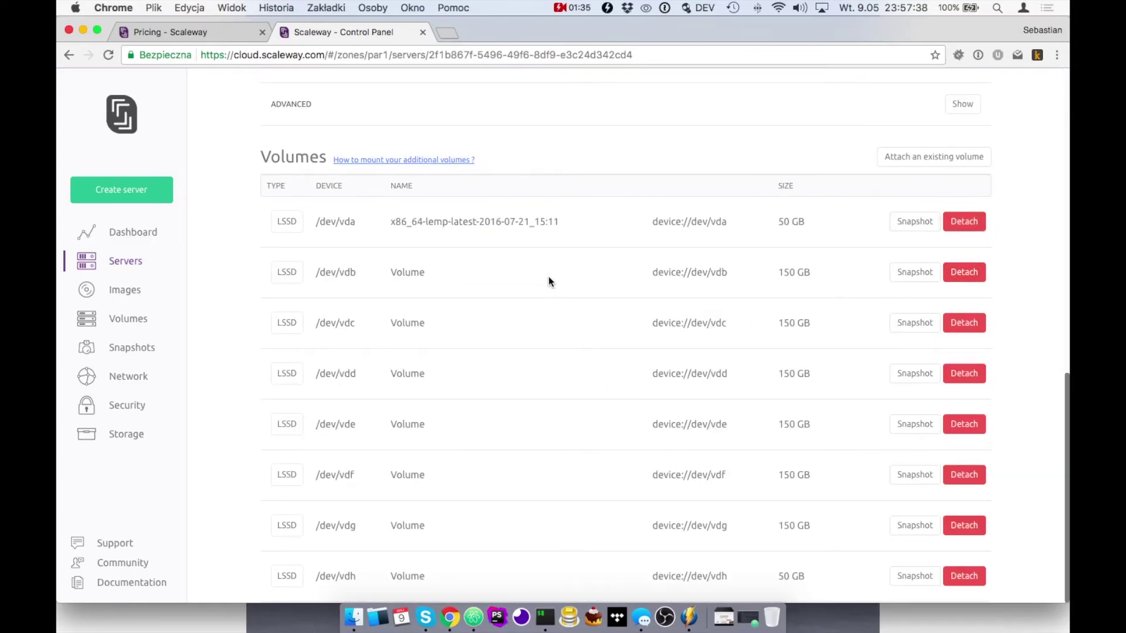
# Show the server's advanced details and examine its creation date and last modification.
pyautogui.scroll(13, 677, 353)
pyautogui.scroll(-4, 738, 371)
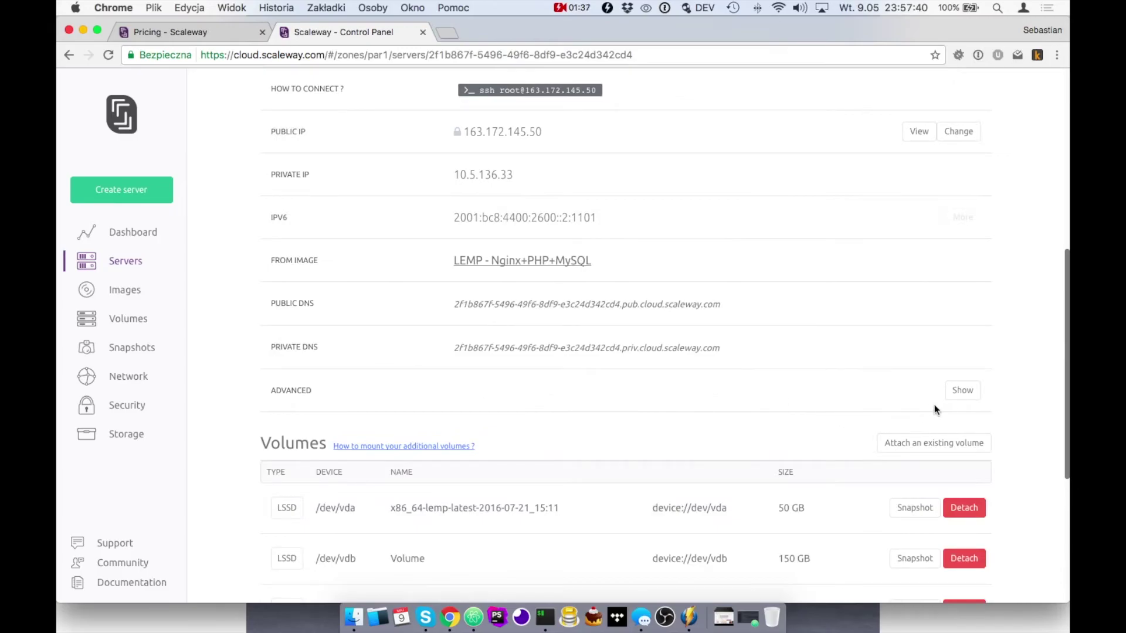
pyautogui.click(961, 391)
pyautogui.scroll(-3, 563, 352)
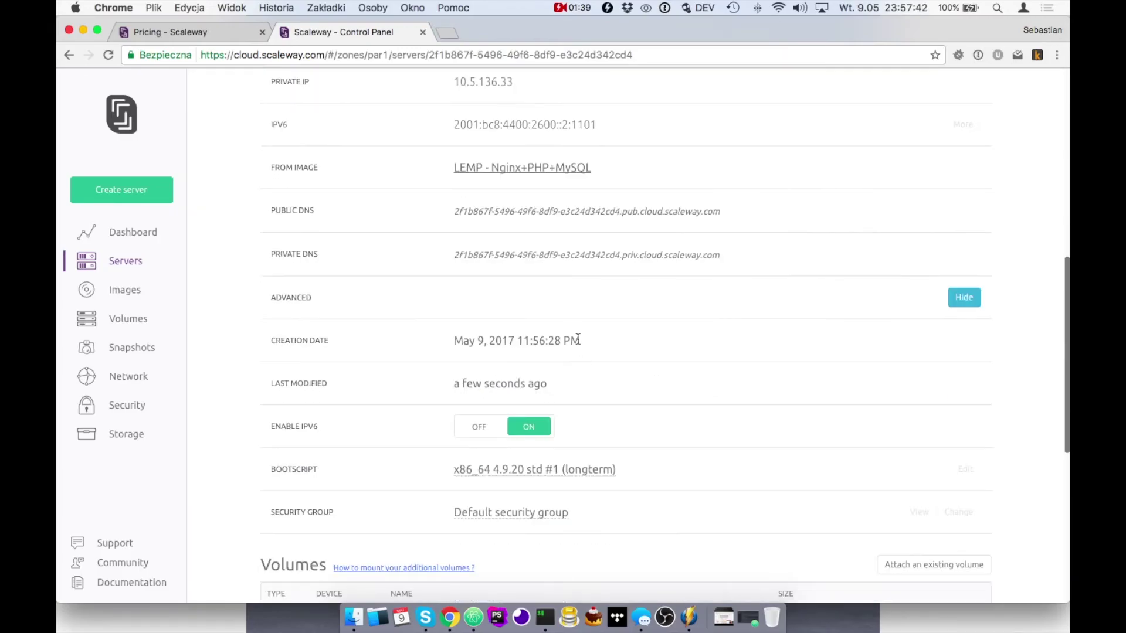
pyautogui.moveTo(578, 339); pyautogui.dragTo(444, 340)
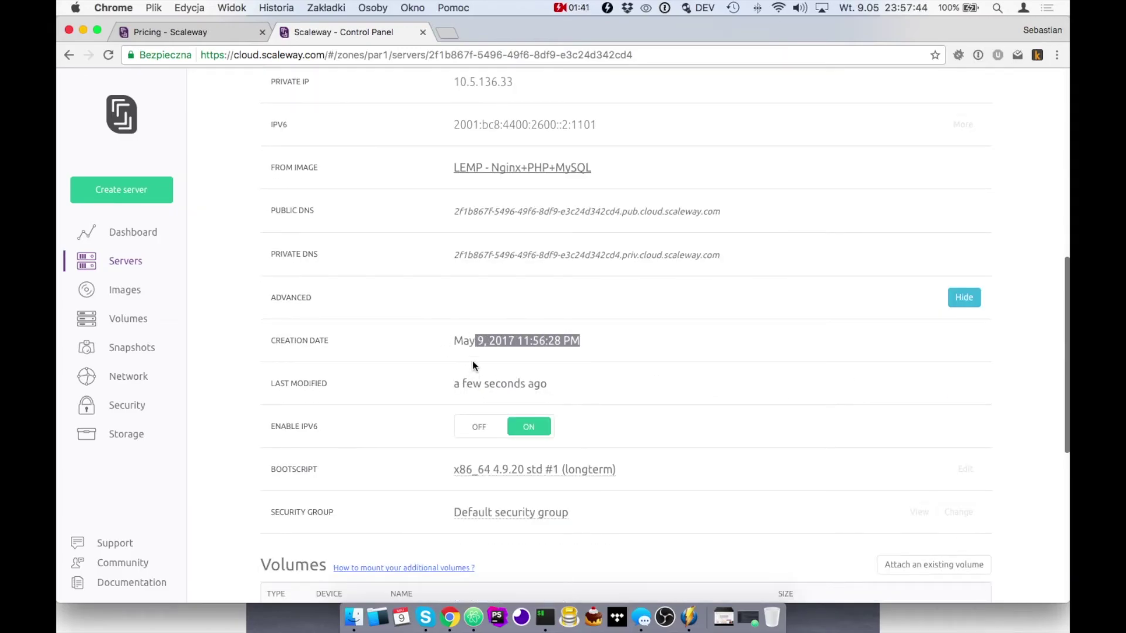
pyautogui.click(476, 390)
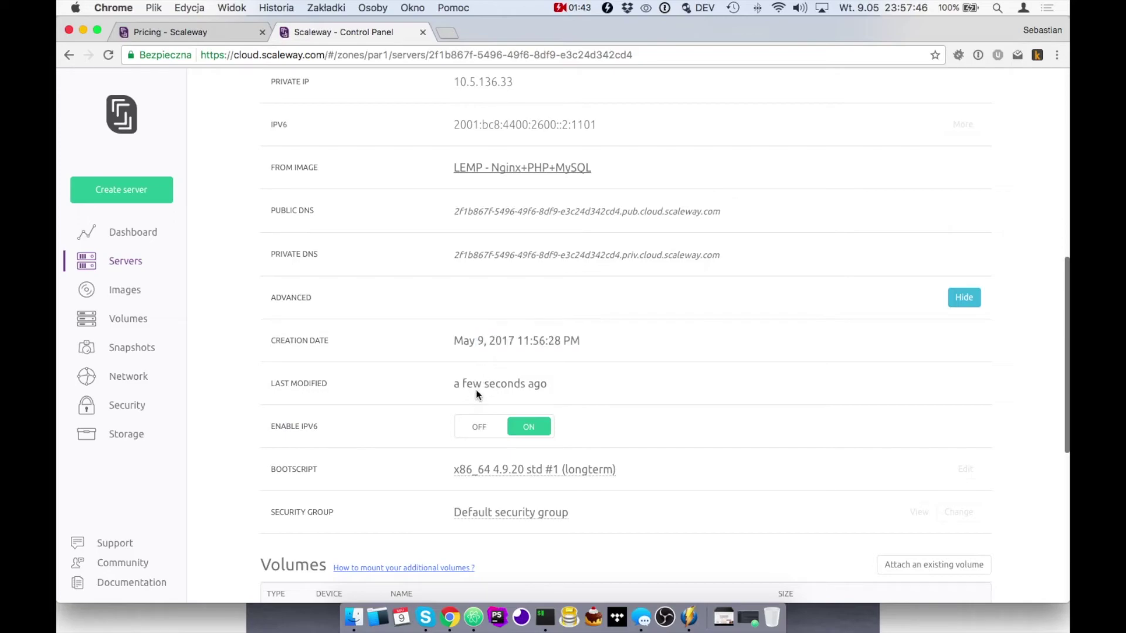
# View the details of the default security group assigned to the server.
pyautogui.scroll(-1, 623, 344)
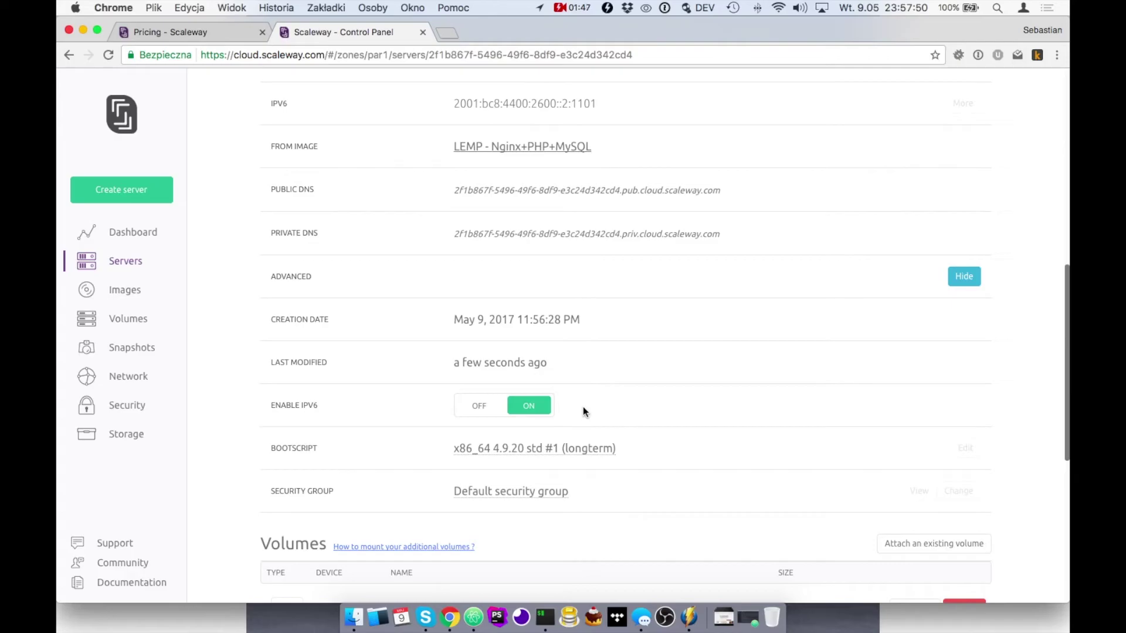
pyautogui.scroll(-3, 636, 388)
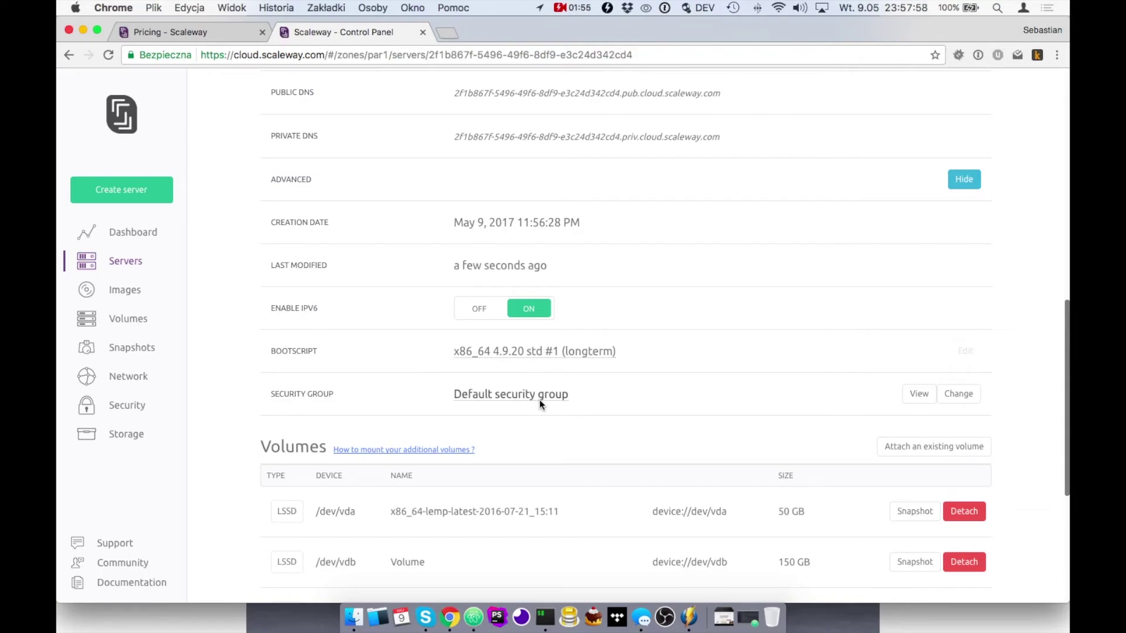
pyautogui.click(919, 394)
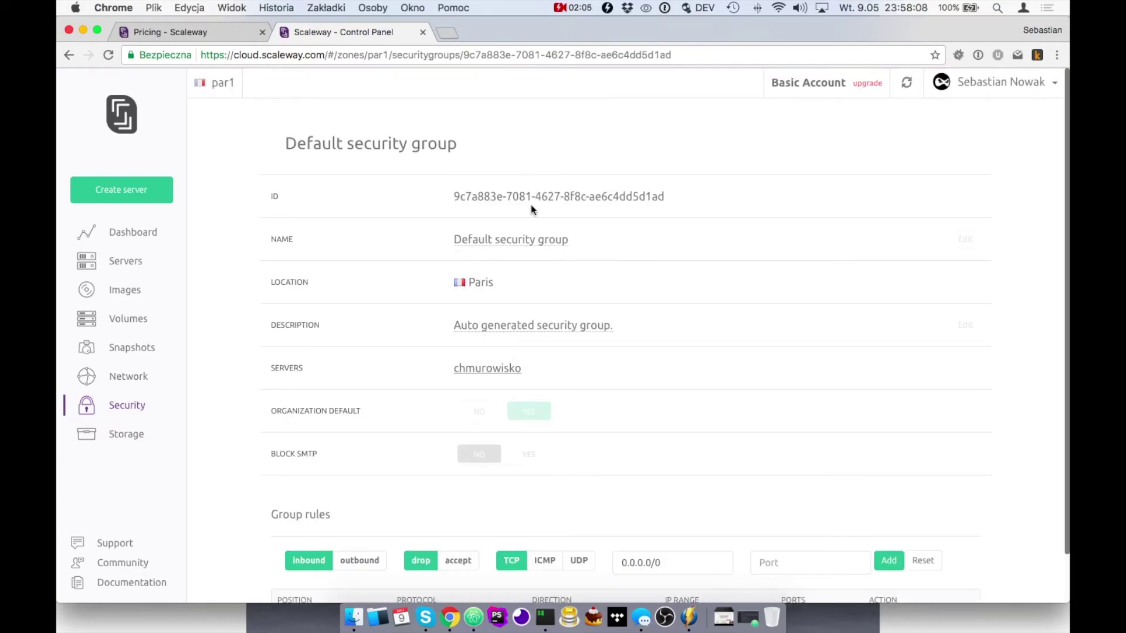
# Add an inbound TCP drop rule for IP range 0.0.0.0/0 without a port to the default security group.
pyautogui.scroll(-2, 611, 241)
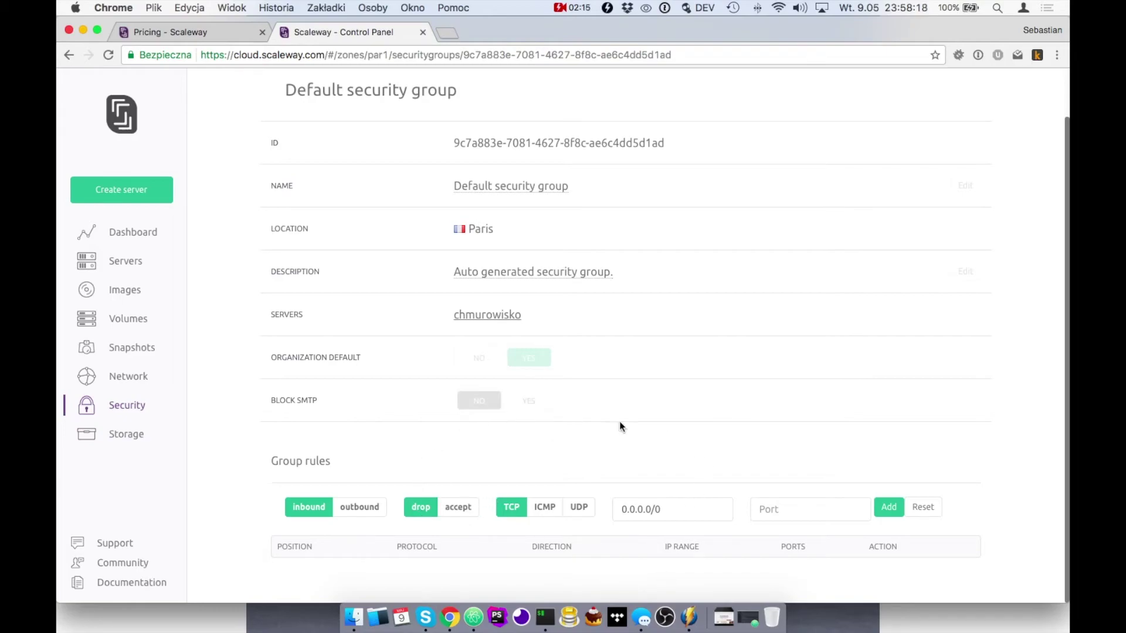
pyautogui.click(350, 502)
pyautogui.click(889, 510)
pyautogui.scroll(-2, 695, 497)
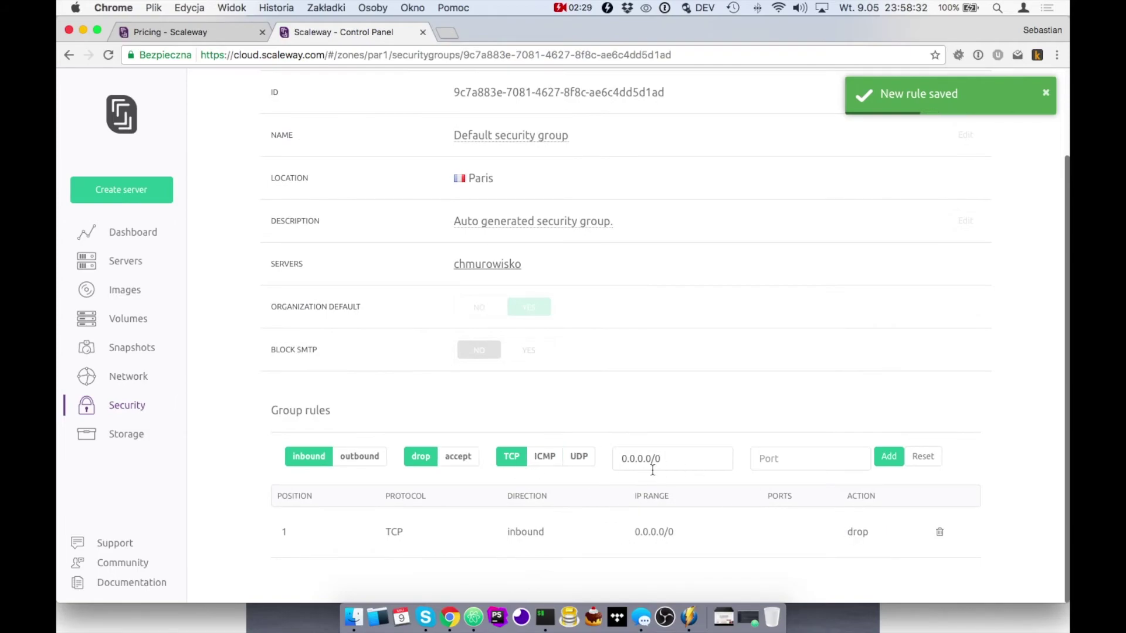
# Add an inbound TCP accept rule for IP range 0.0.0.0/0 on port 22 to the security group.
pyautogui.click(458, 459)
pyautogui.click(772, 459)
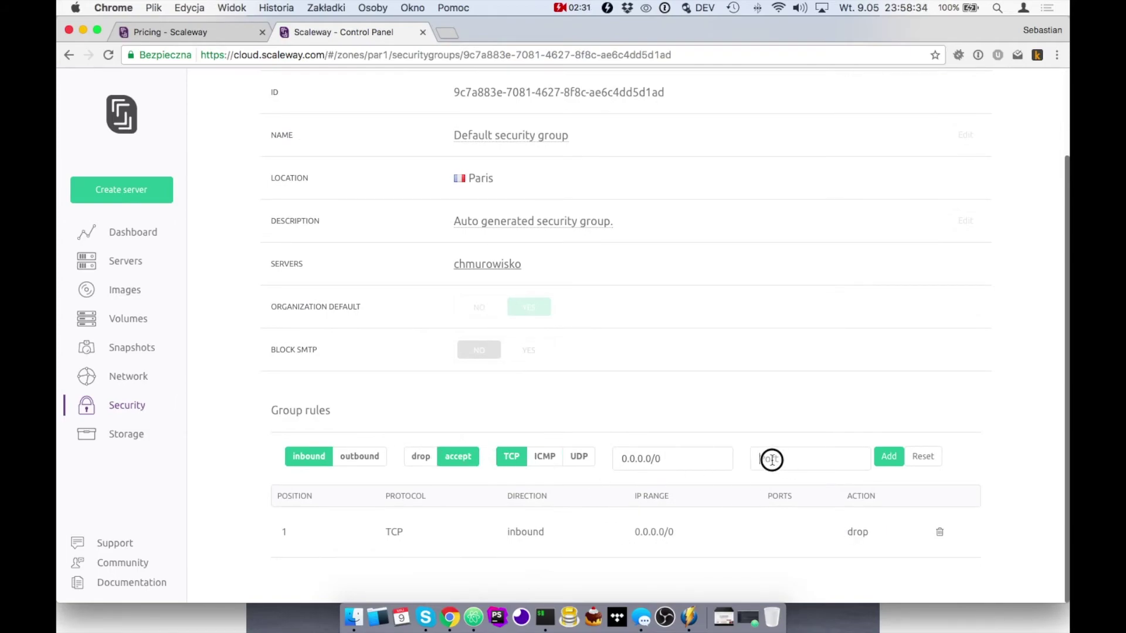
pyautogui.click(889, 457)
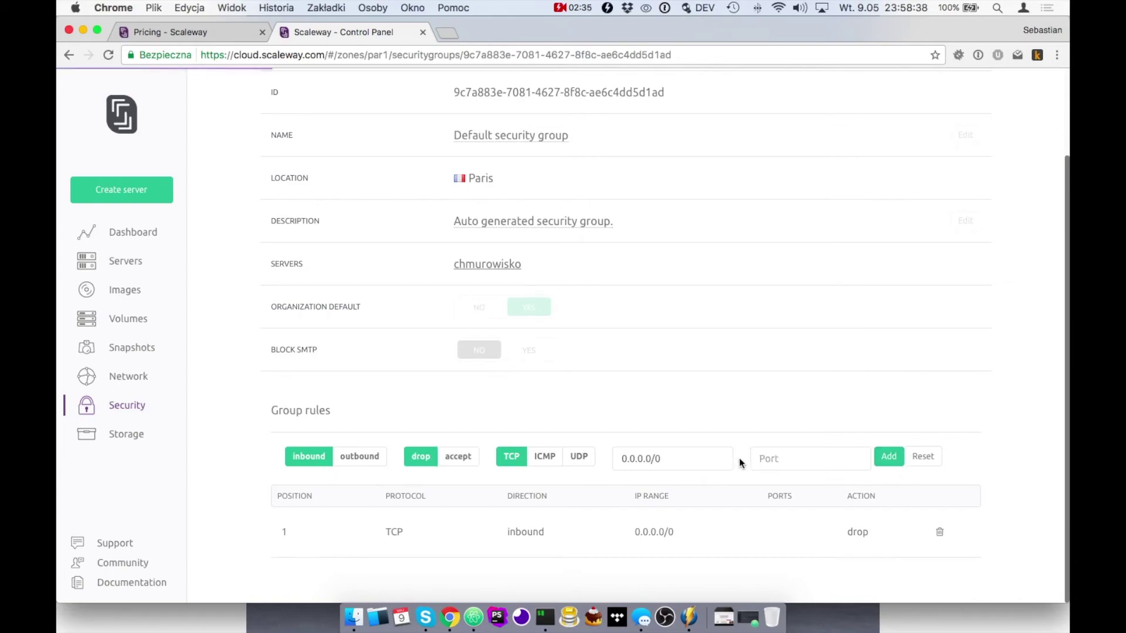
pyautogui.scroll(-2, 581, 466)
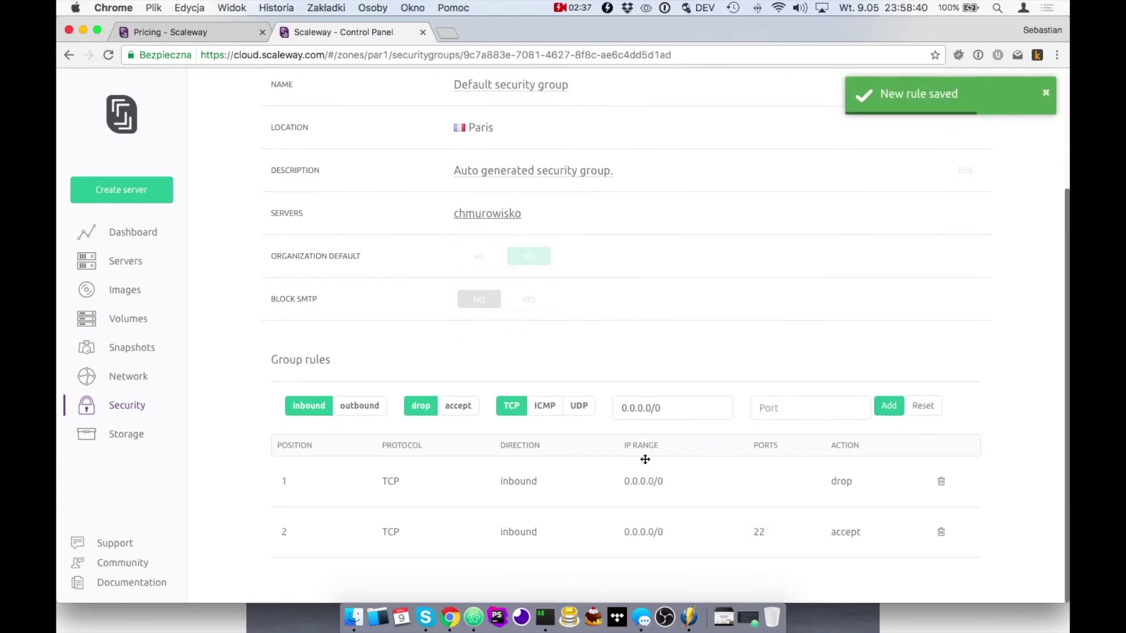
# Add an inbound TCP drop rule for IP range 0.0.0.0/0 on port 80 to the security group.
pyautogui.click(768, 415)
pyautogui.write('80')
pyautogui.click(888, 406)
pyautogui.scroll(-2, 768, 518)
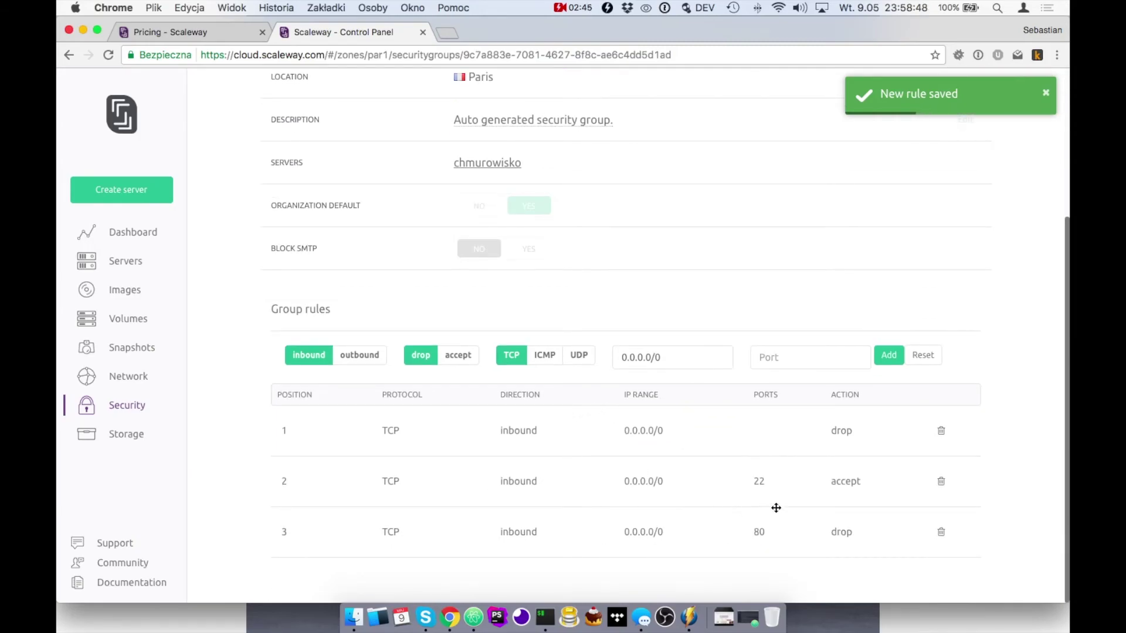
pyautogui.scroll(4, 759, 411)
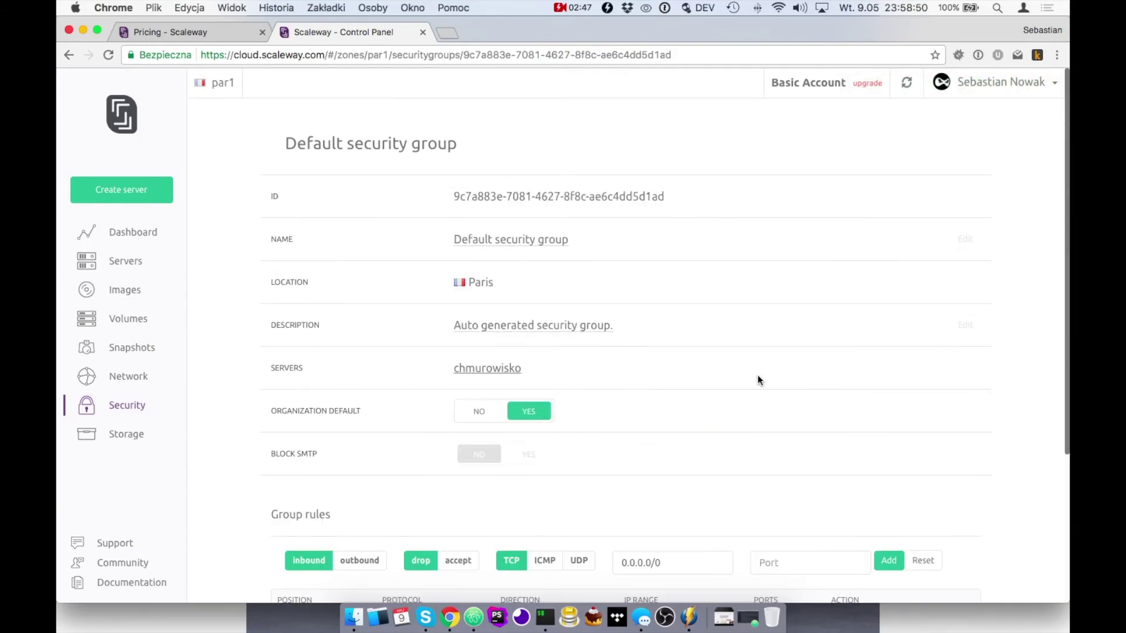
# Copy the chmurowisko server's IP address from the Paris server list and open it in a new browser tab.
pyautogui.click(134, 263)
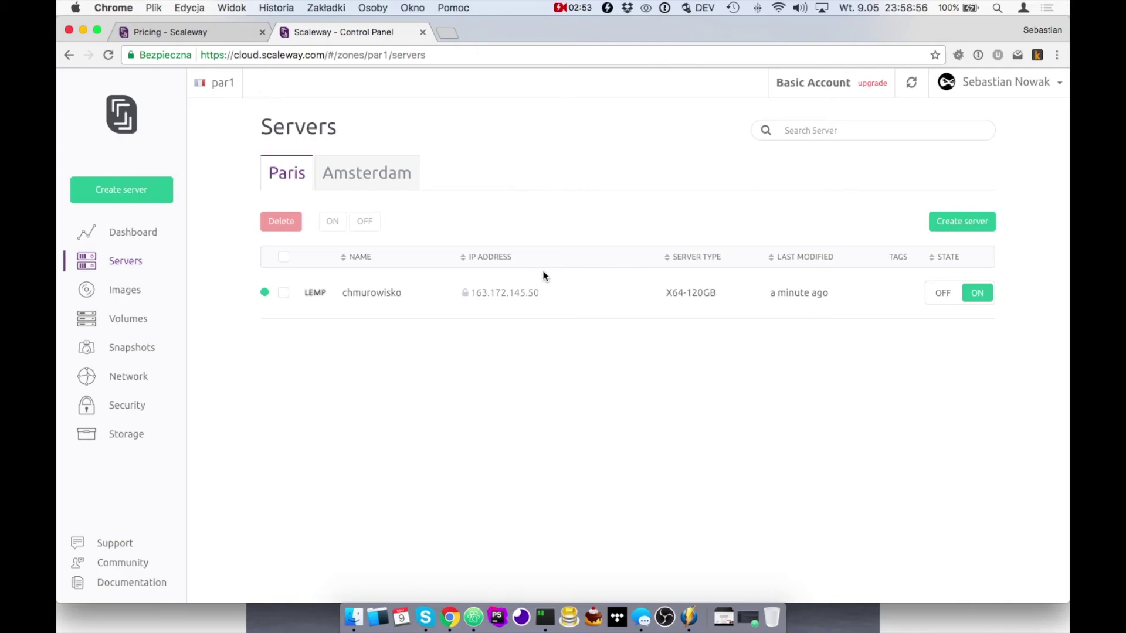
pyautogui.moveTo(473, 294); pyautogui.dragTo(559, 317)
pyautogui.press('super+c')
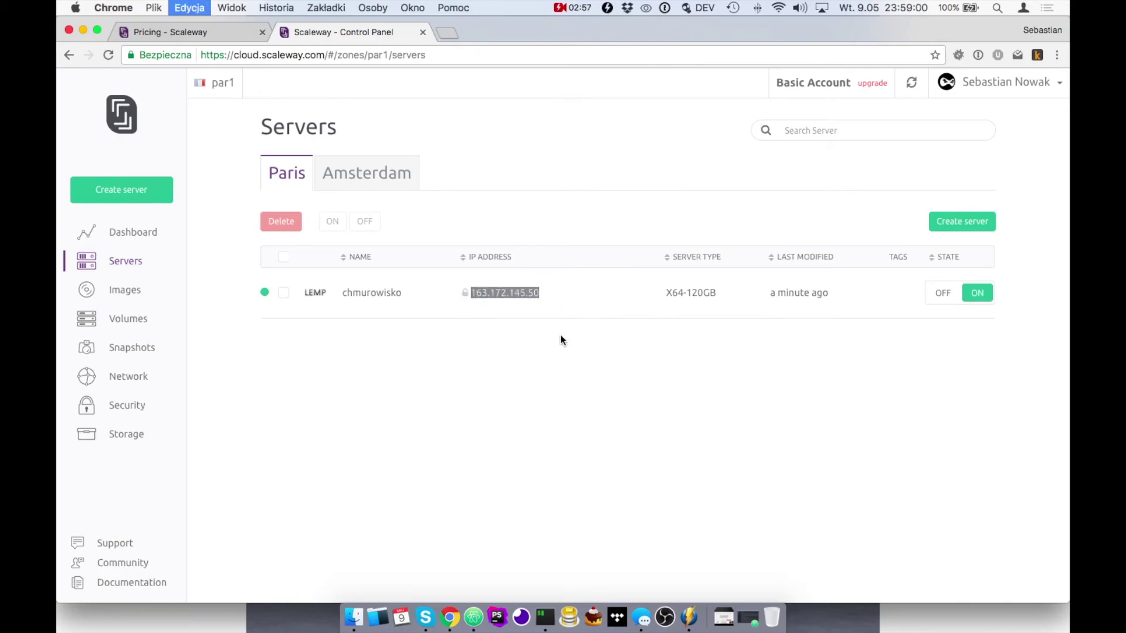
pyautogui.press('super+t')
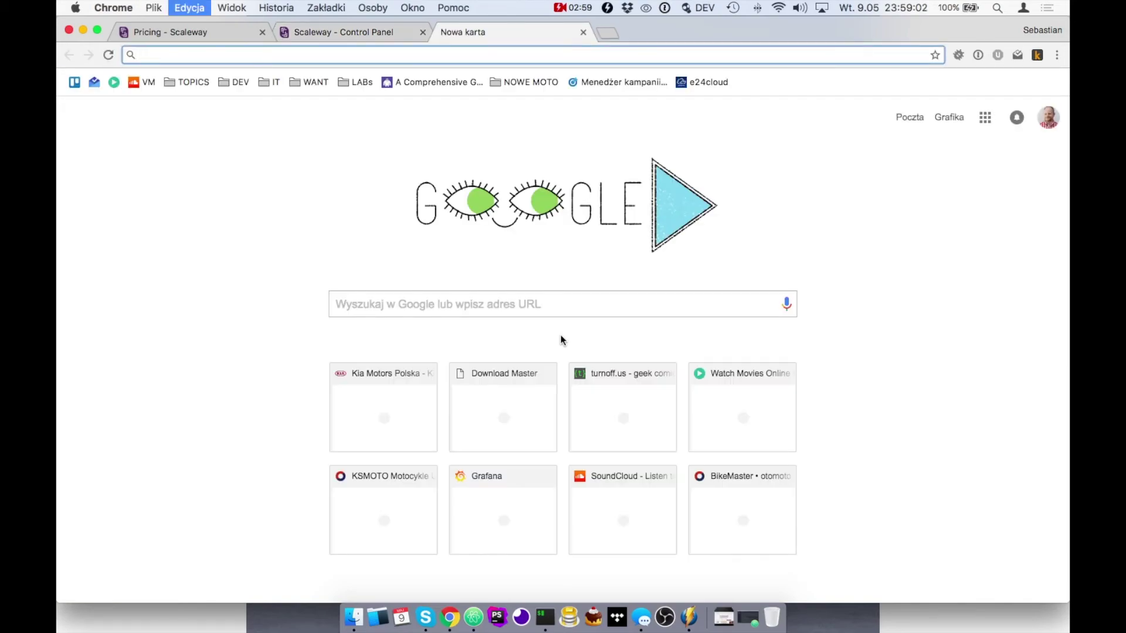
pyautogui.press('super+v')
pyautogui.press('Return')
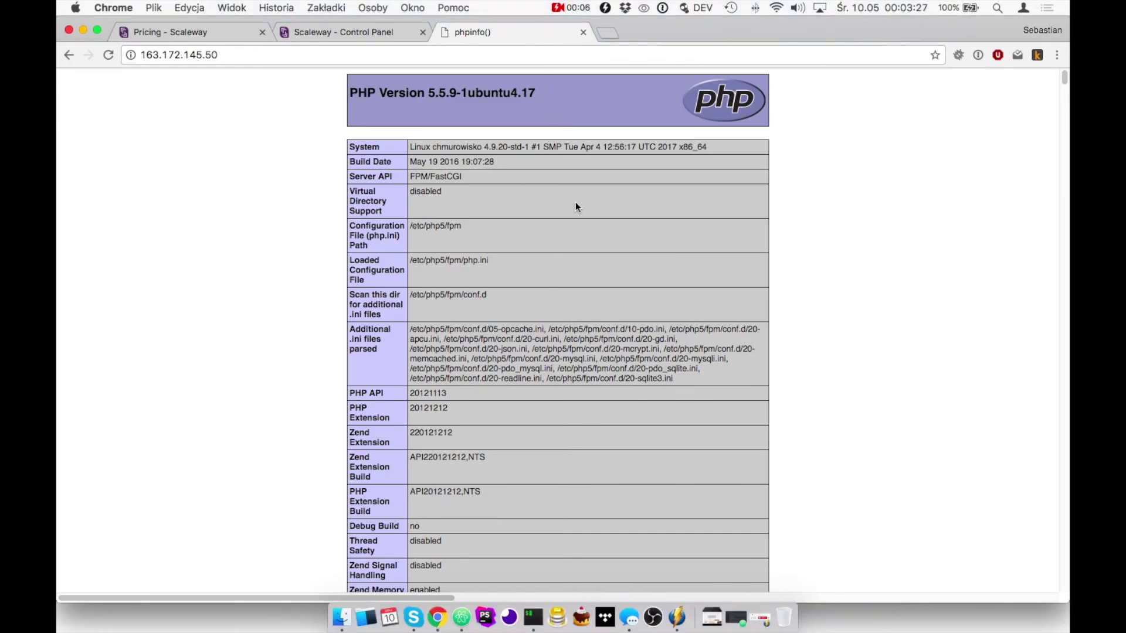
# Examine the PHP configuration and installed extensions on the server's phpinfo page.
pyautogui.scroll(-15, 572, 234)
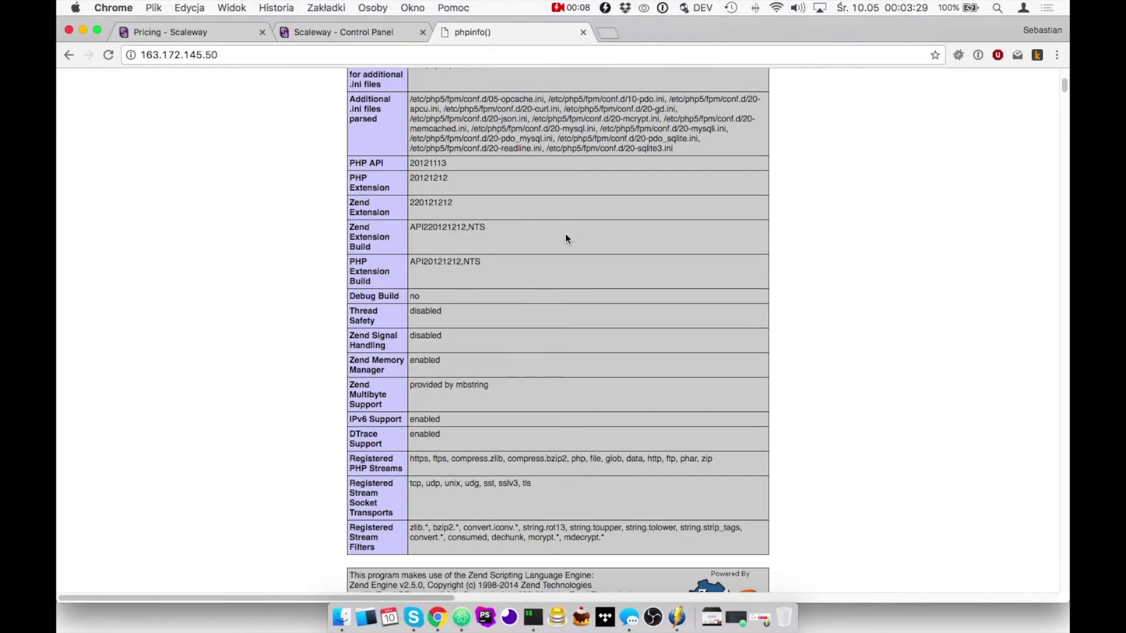
pyautogui.scroll(-10, 557, 235)
pyautogui.scroll(-20, 545, 234)
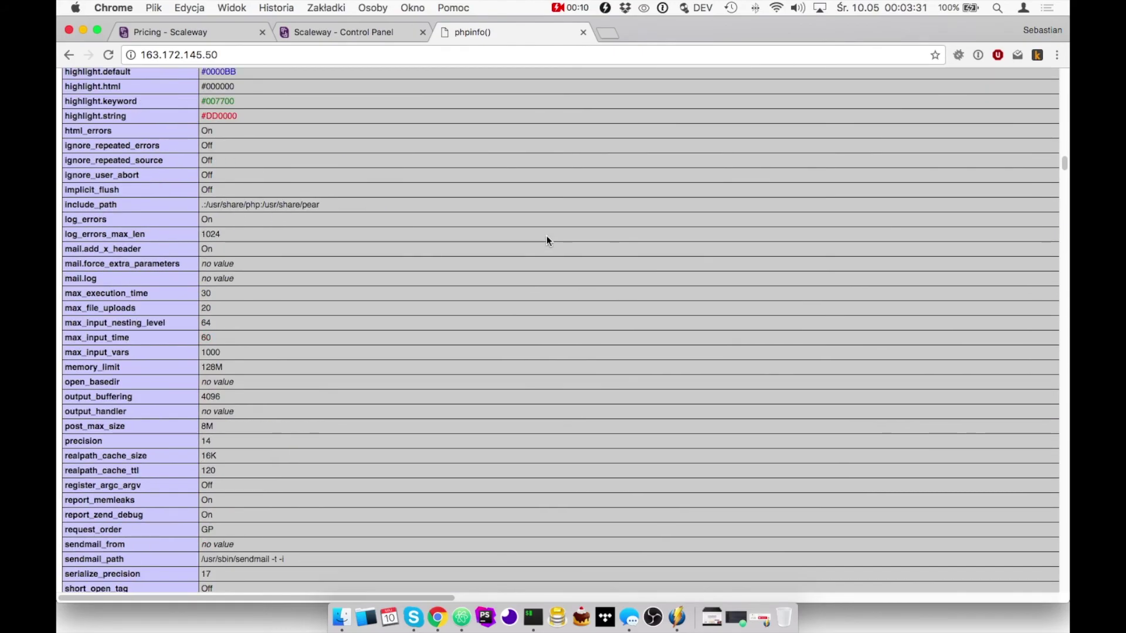
pyautogui.scroll(-20, 546, 234)
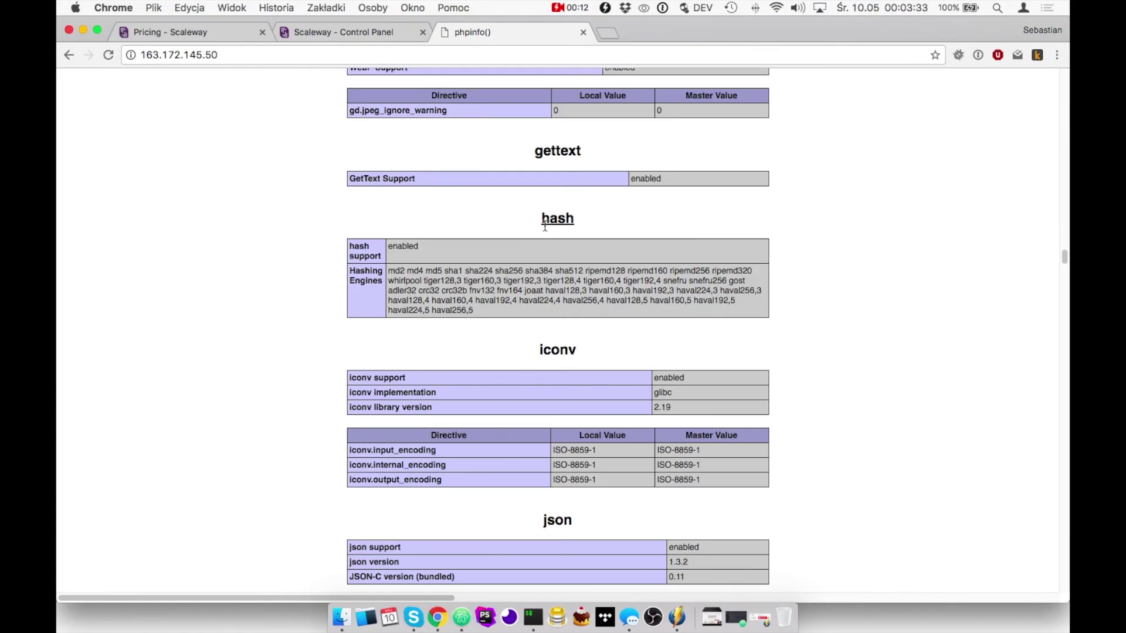
pyautogui.scroll(-15, 549, 233)
pyautogui.moveTo(1063, 297); pyautogui.dragTo(1066, 47)
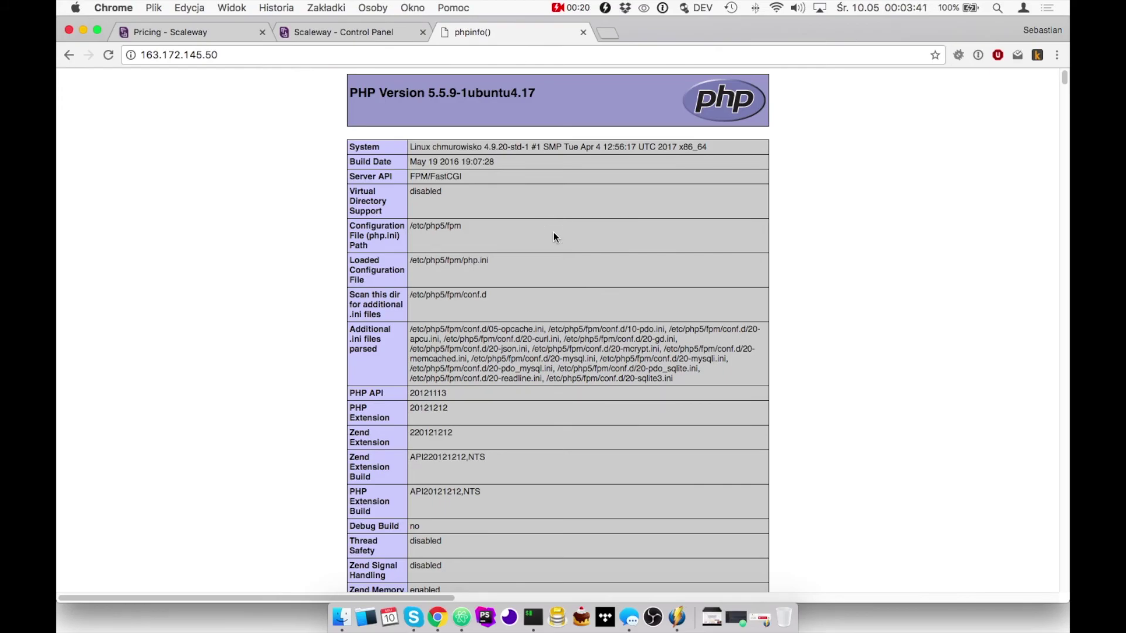
# Copy the chmurowisko server's IP address from the Scaleway control panel and connect to it as root over SSH in iTerm2.
pyautogui.click(337, 36)
pyautogui.moveTo(471, 293); pyautogui.dragTo(528, 292)
pyautogui.press('super+c')
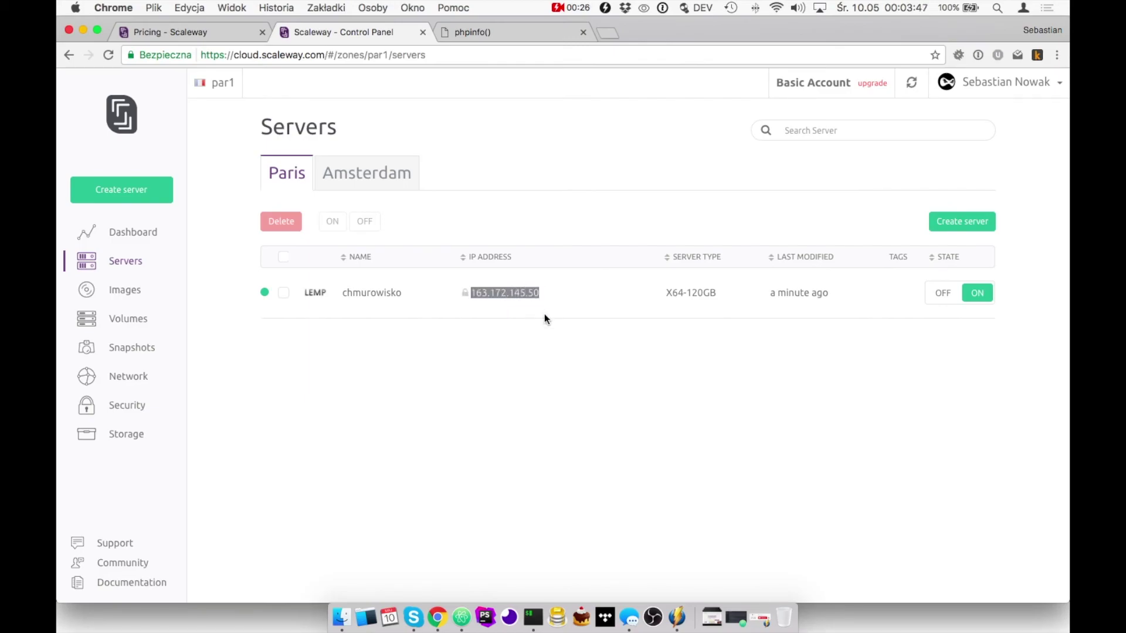
pyautogui.click(548, 329)
pyautogui.click(532, 617)
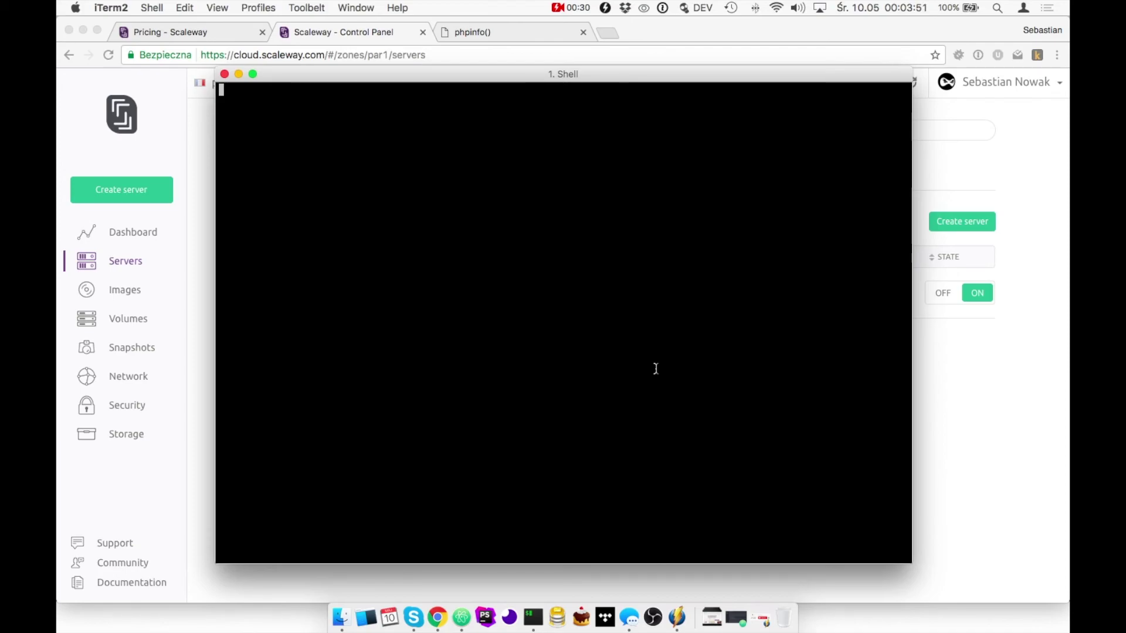
pyautogui.write('ssh root@')
pyautogui.press('super+v')
pyautogui.press('Return')
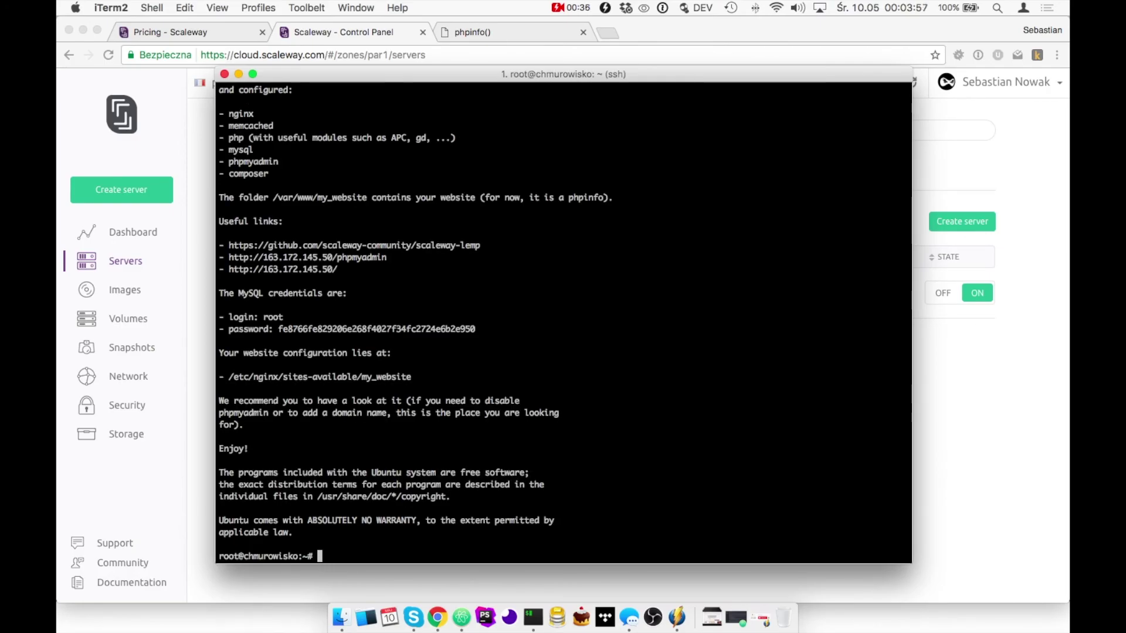
# Read the system information, disks and installed software in the server's welcome message, and open its phpMyAdmin link in Chrome.
pyautogui.scroll(3, 359, 306)
pyautogui.scroll(5, 359, 306)
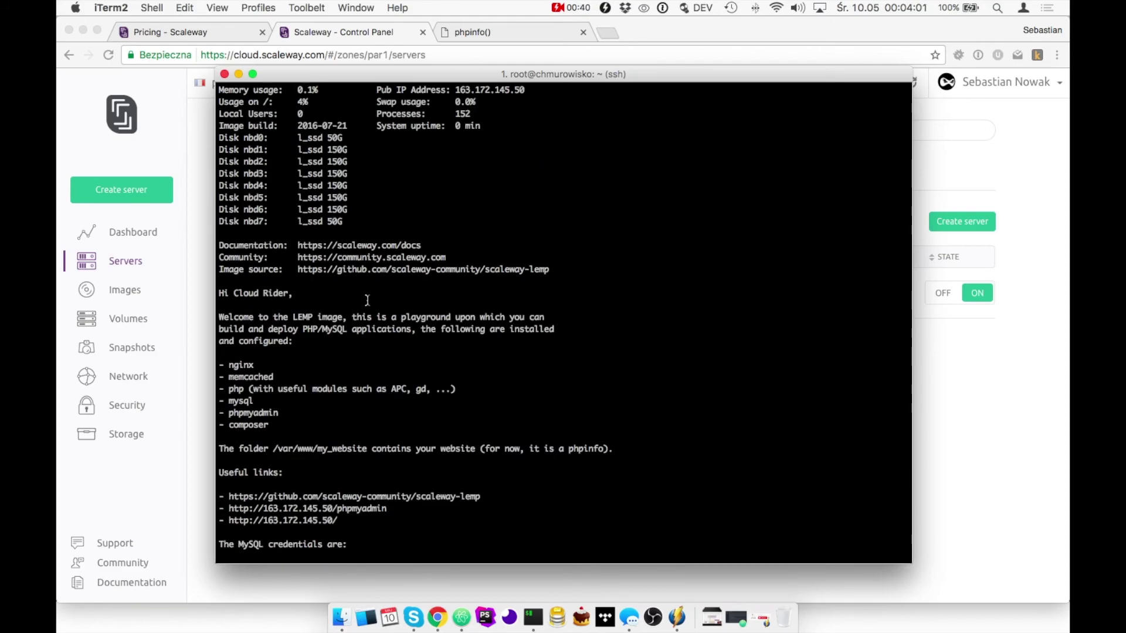
pyautogui.scroll(4, 367, 300)
pyautogui.scroll(2, 369, 301)
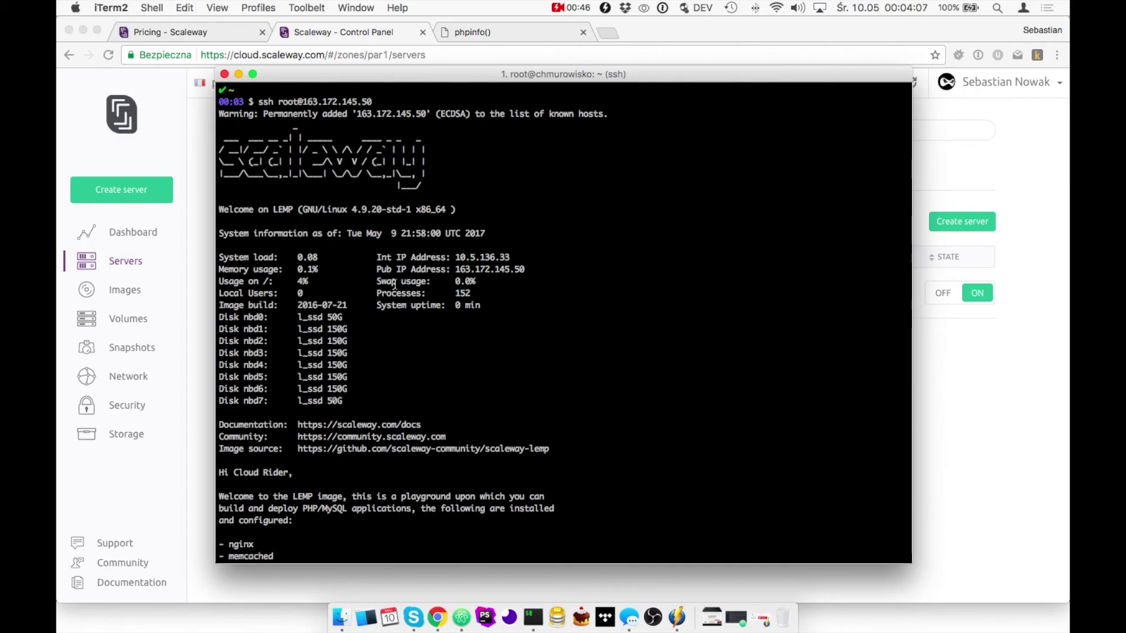
pyautogui.scroll(-7, 454, 273)
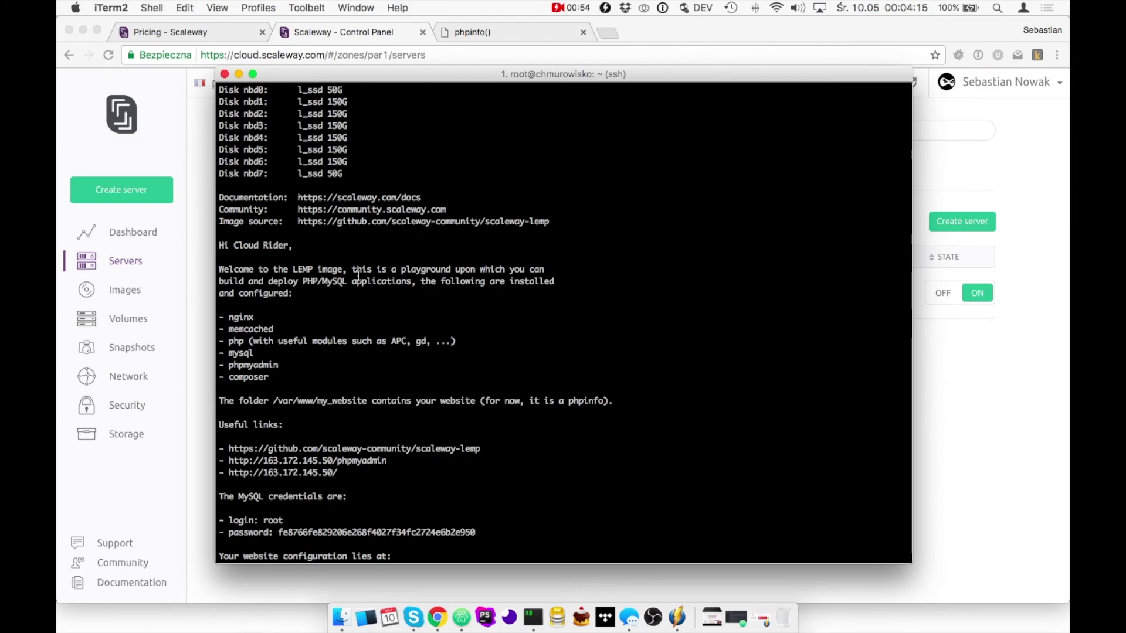
pyautogui.scroll(-5, 355, 267)
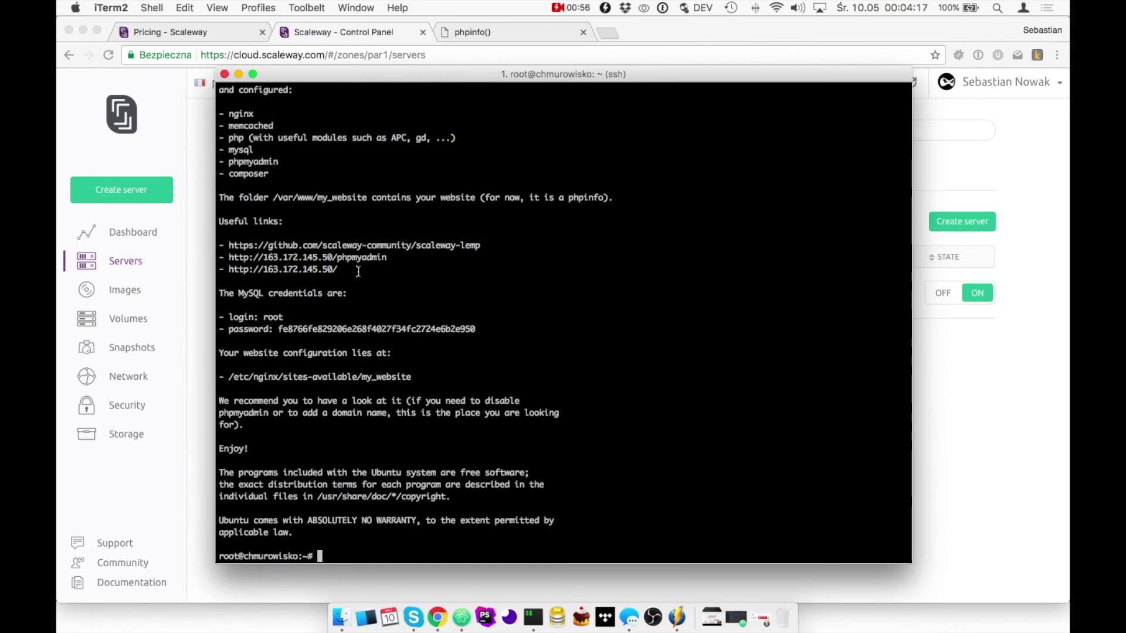
pyautogui.keyDown('super'); pyautogui.click(346, 258); pyautogui.keyUp('super')
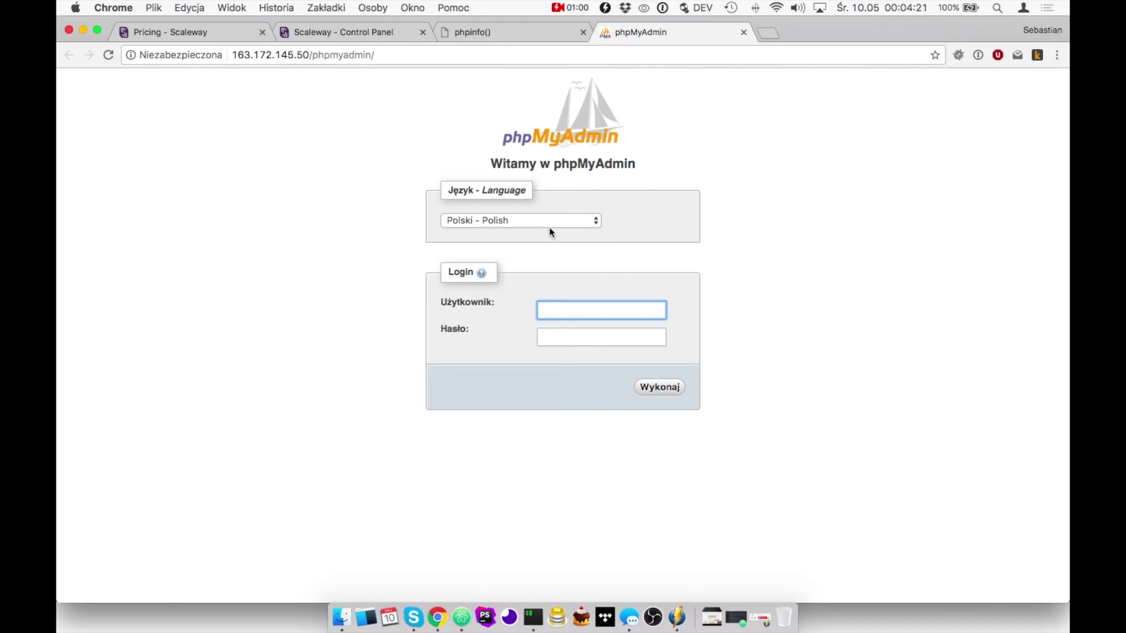
# Return to the iTerm2 SSH session and list the server's block devices with lsblk.
pyautogui.press('super+Tab')
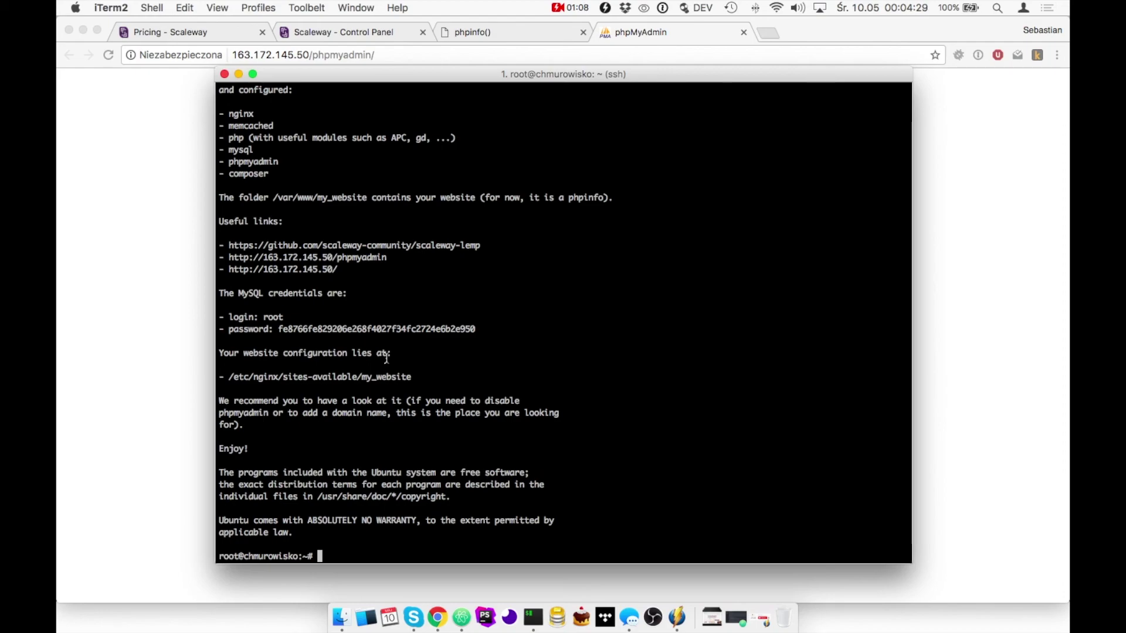
pyautogui.write('lsblk')
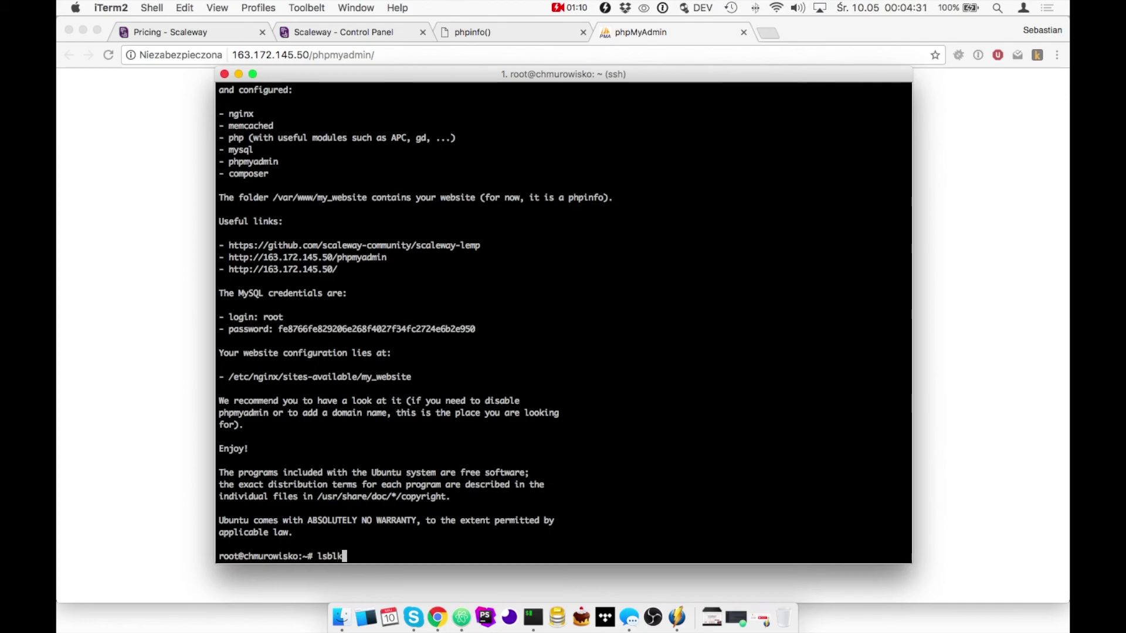
pyautogui.press('Return')
# Run htop on the server and examine its processor cores and memory usage.
pyautogui.write('htop')
pyautogui.press('Return')
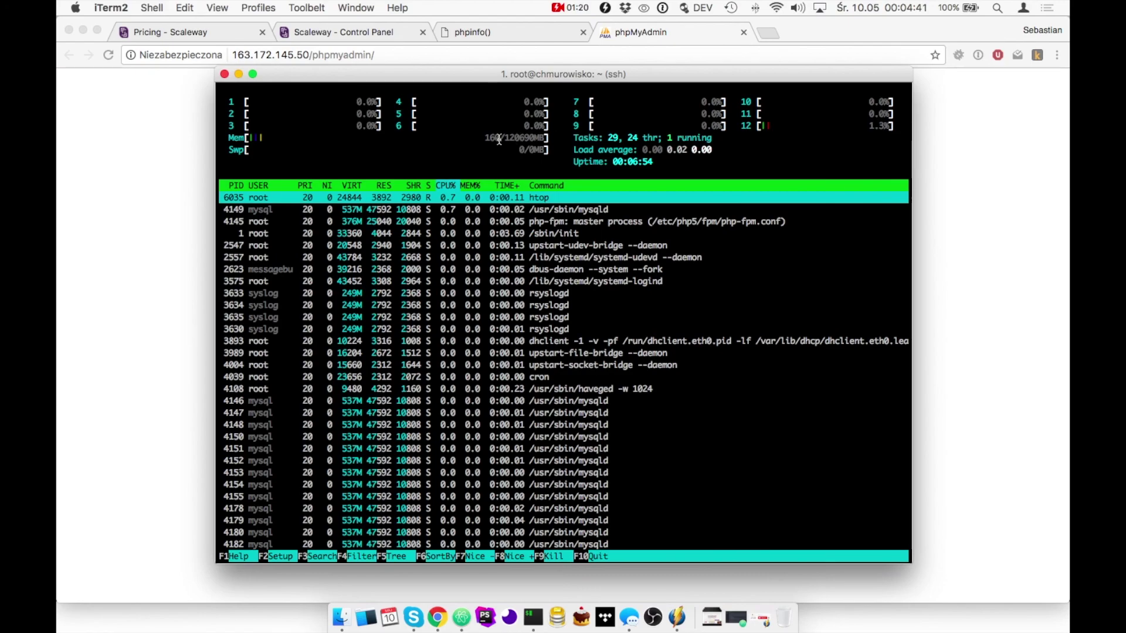
pyautogui.click(529, 139)
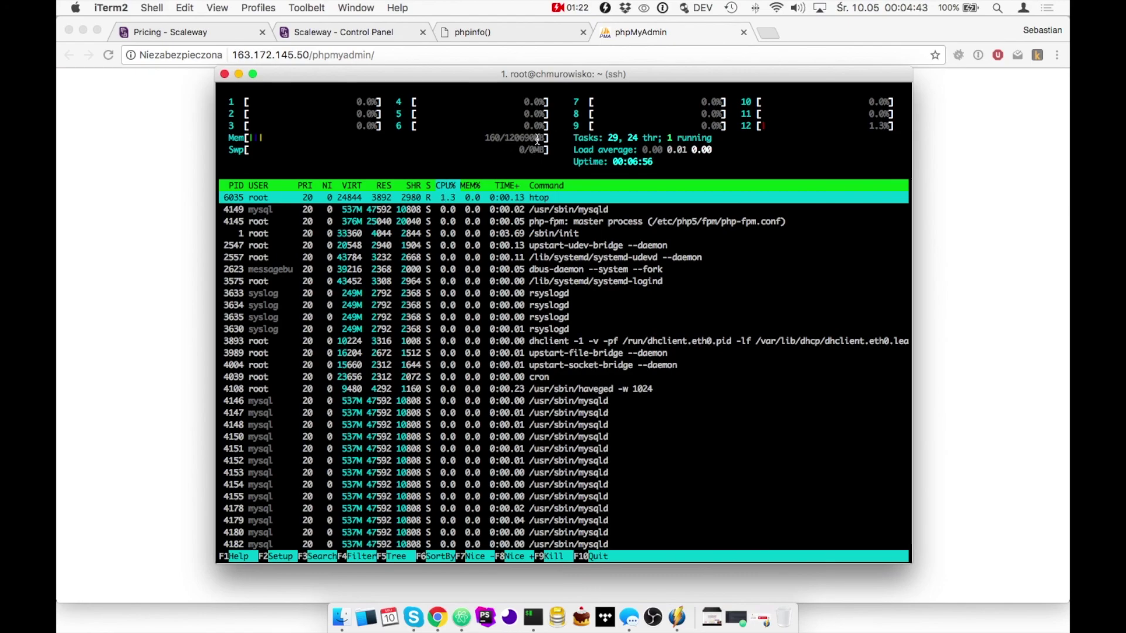